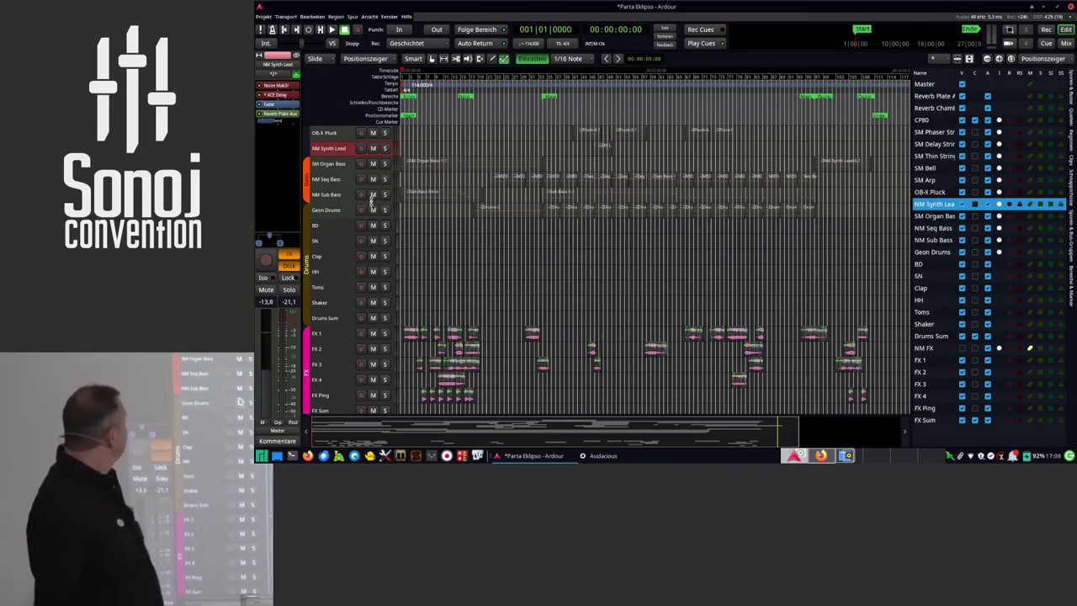
Look through the session's whole track list, from the reverb buses down to the FX tracks.
scroll(337, 152, down, 1)
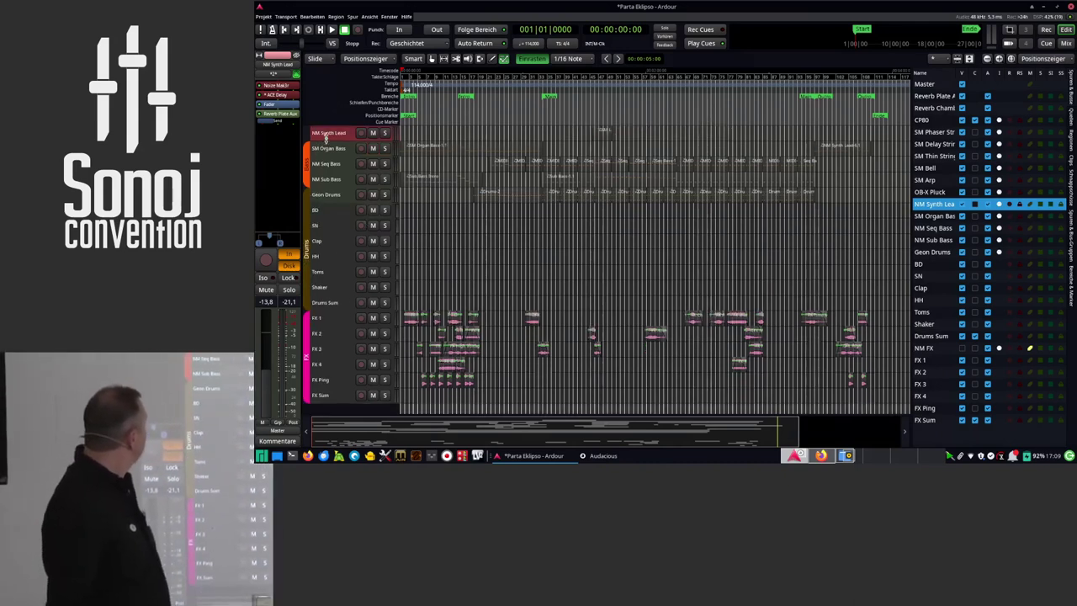
scroll(330, 135, up, 9)
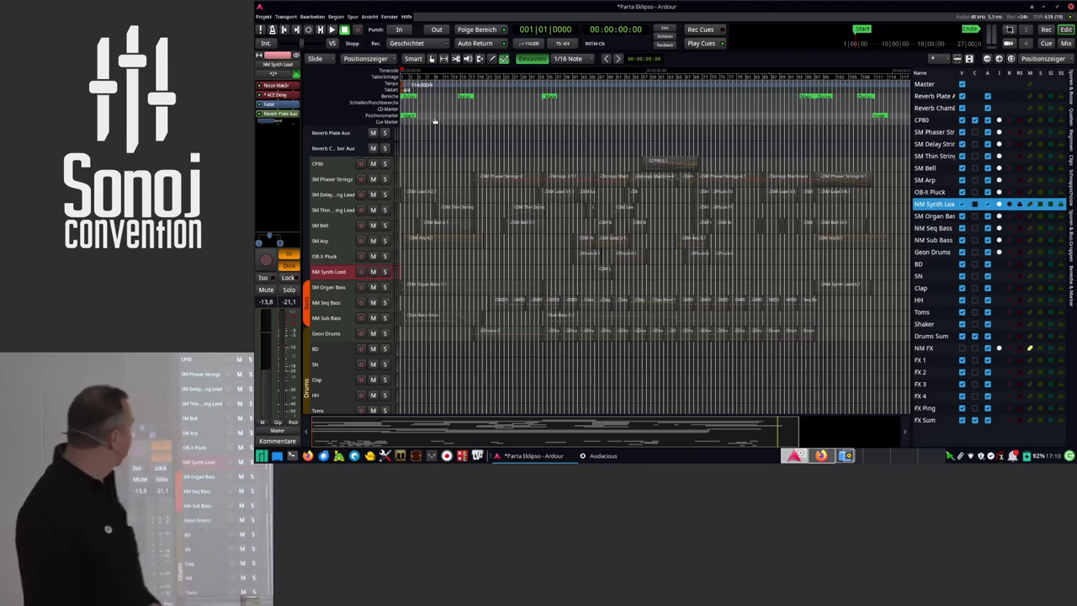
scroll(363, 305, down, 2)
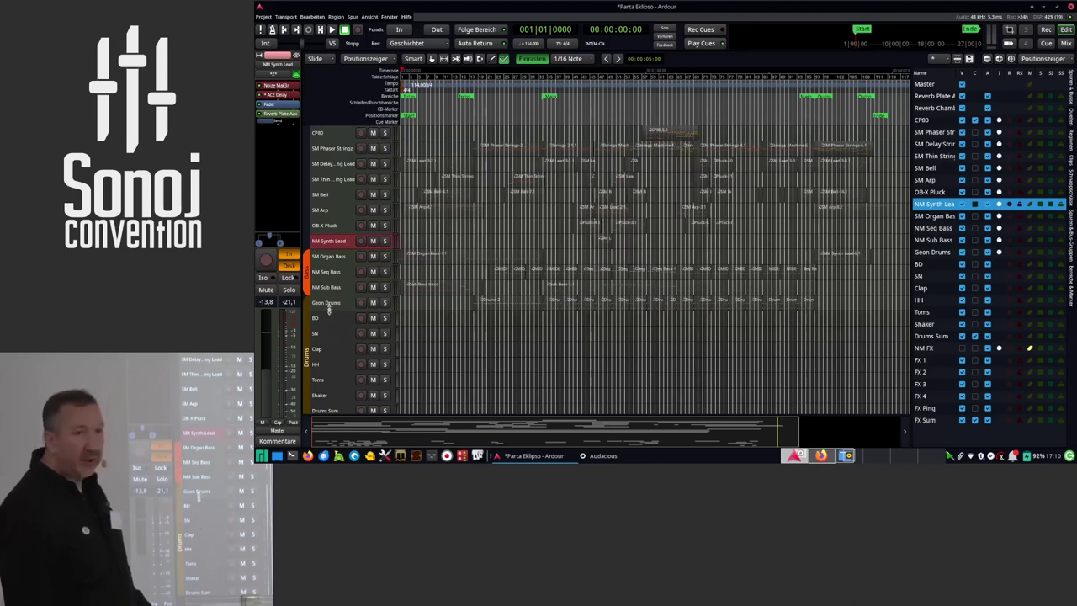
scroll(346, 333, down, 4)
scroll(345, 332, down, 7)
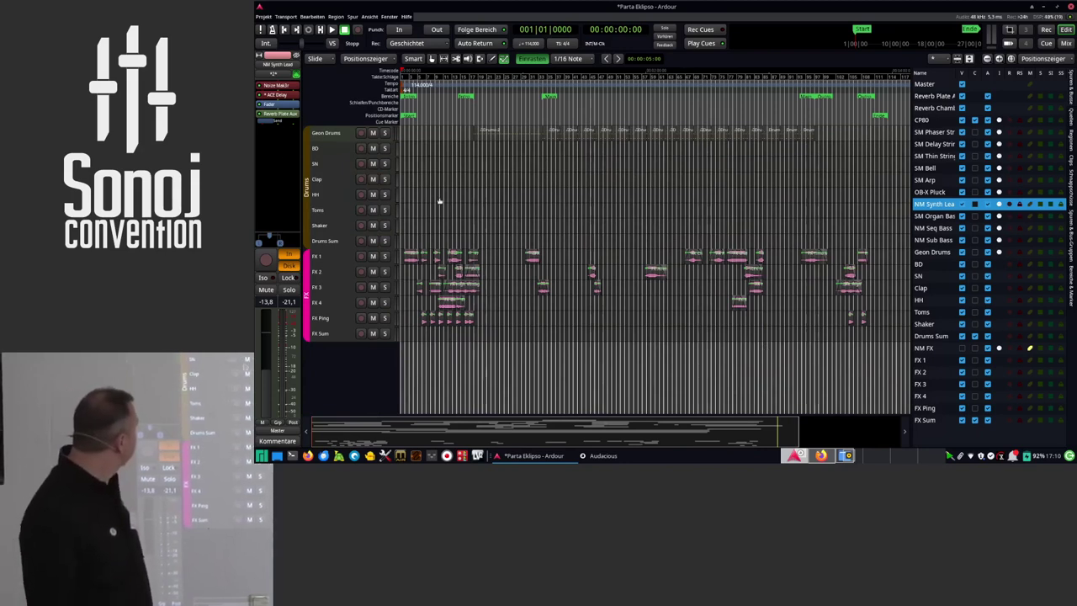
scroll(353, 210, up, 7)
scroll(347, 206, up, 7)
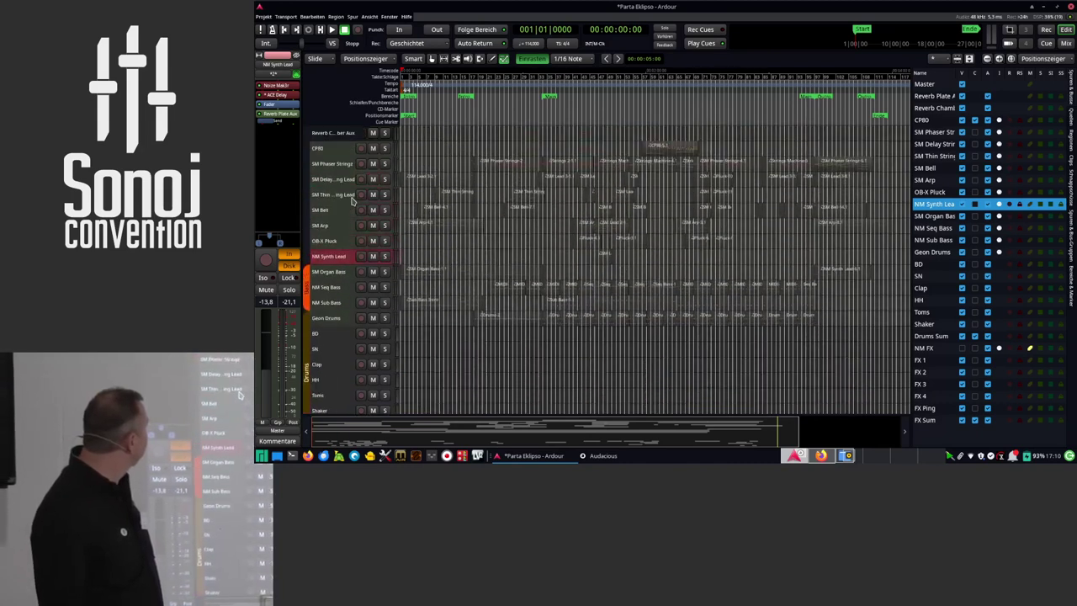
Solo the SM Phaser Stringz track with the playhead at bar 18 and raise the Master fader to -2.9 dB.
click(386, 196)
click(474, 99)
click(323, 133)
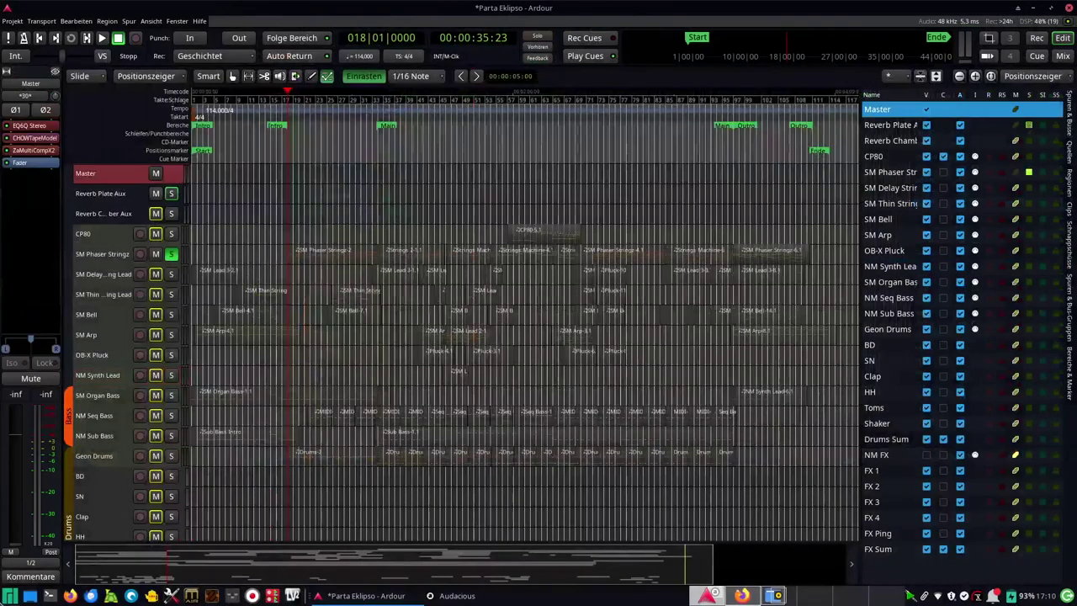
drag(6, 487, 17, 425)
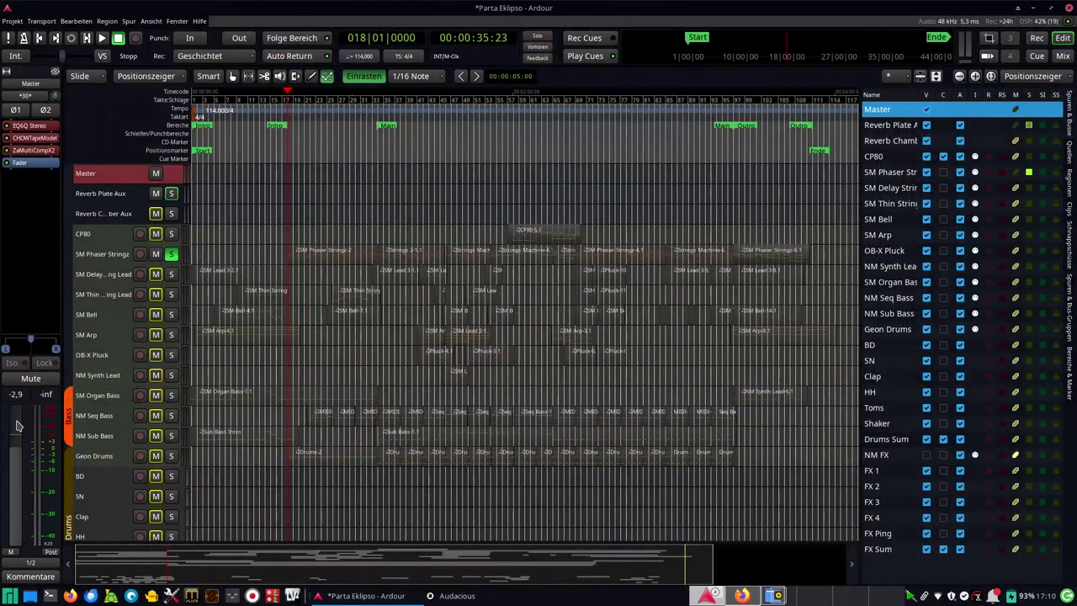
Play the soloed SM Phaser Stringz track and inspect its String machine and Stone phaser plugins.
click(105, 257)
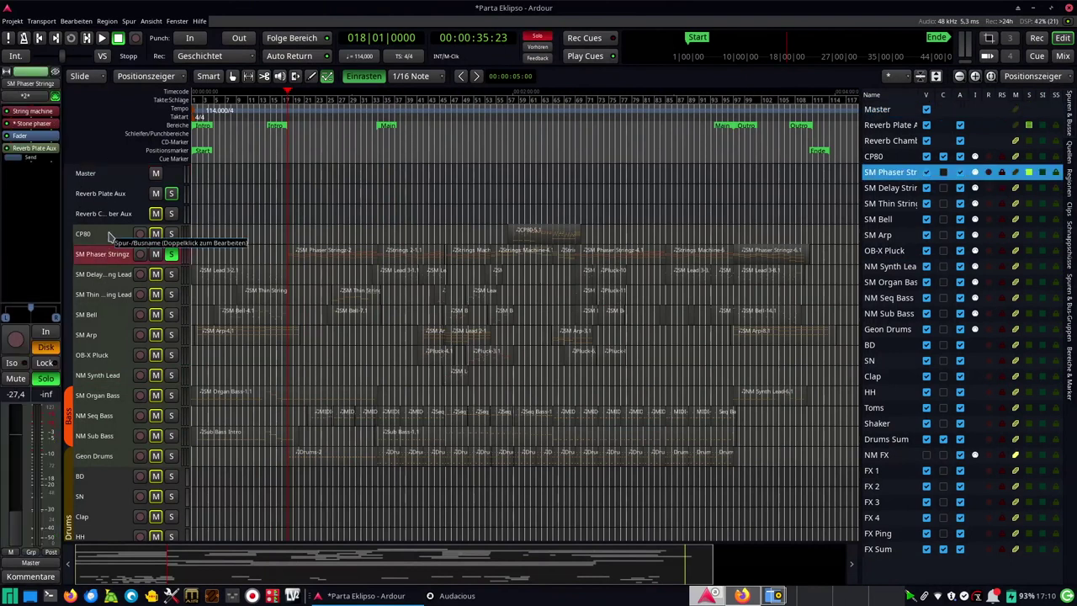
key(space)
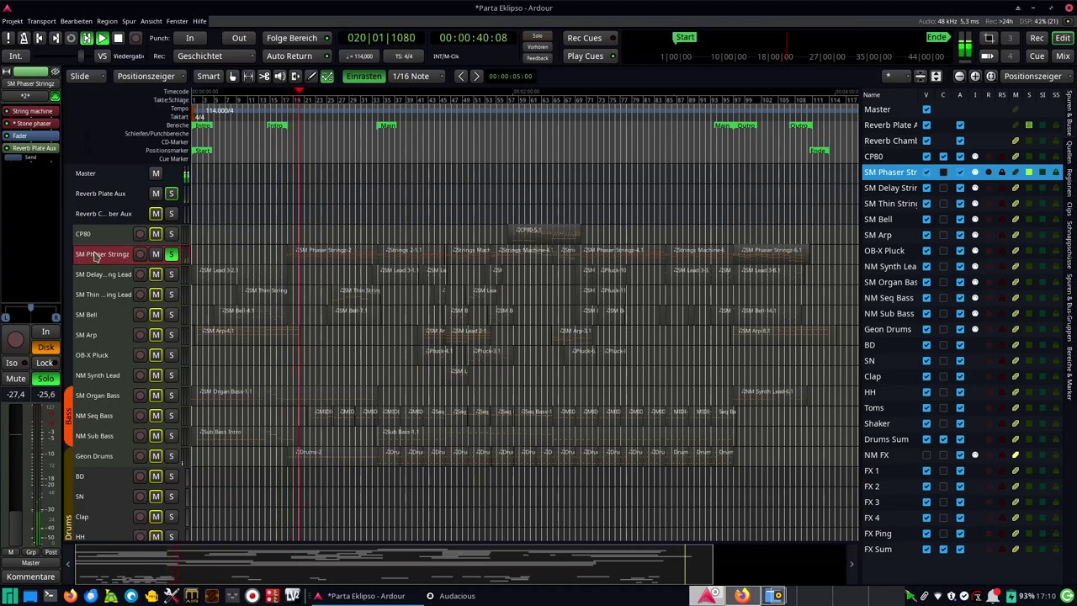
double_click(41, 112)
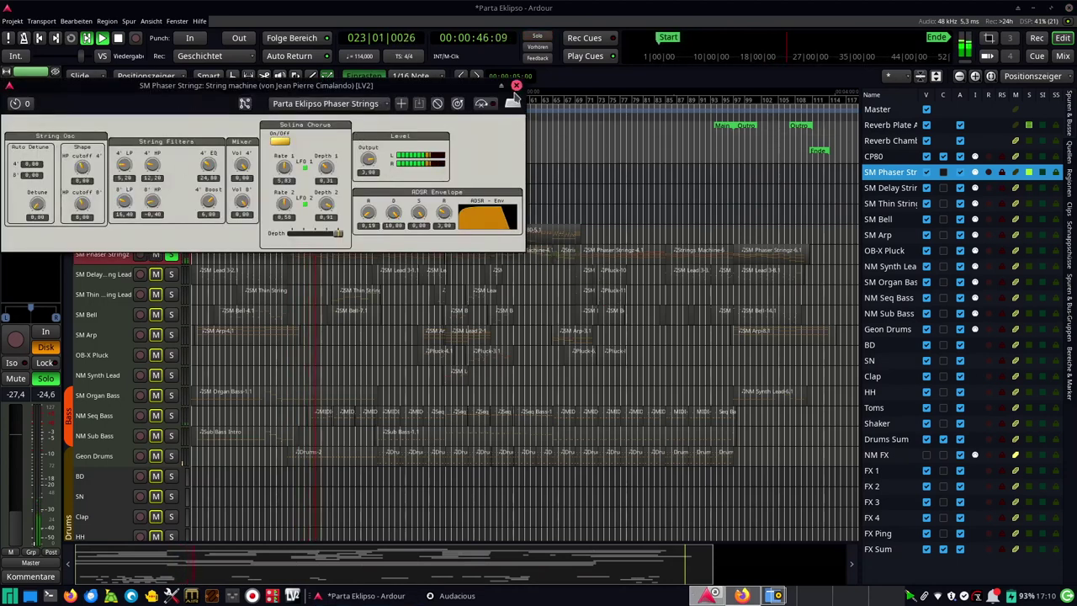
key(space)
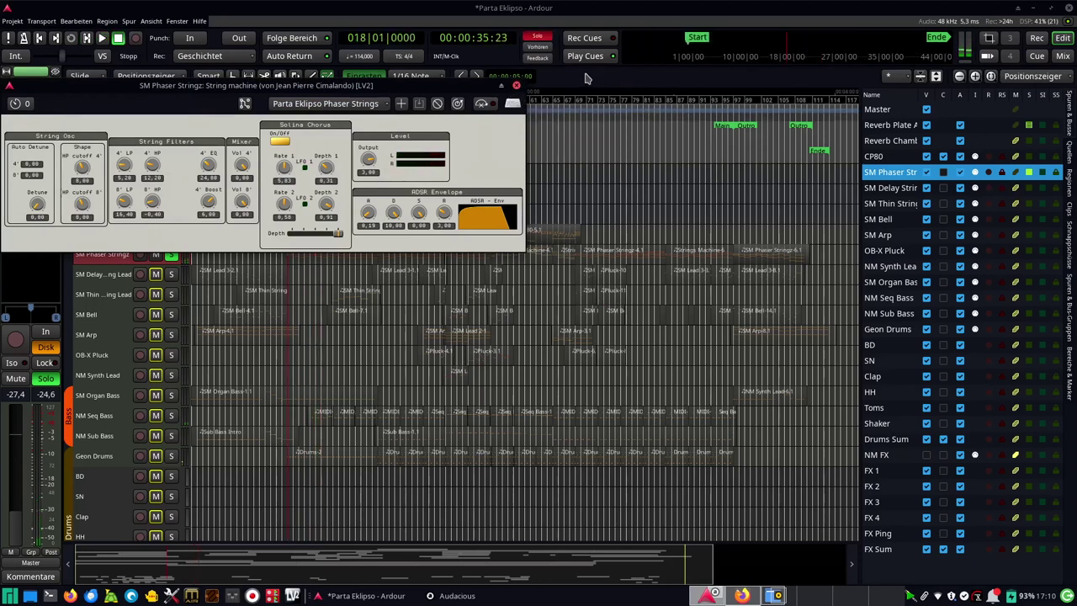
click(516, 85)
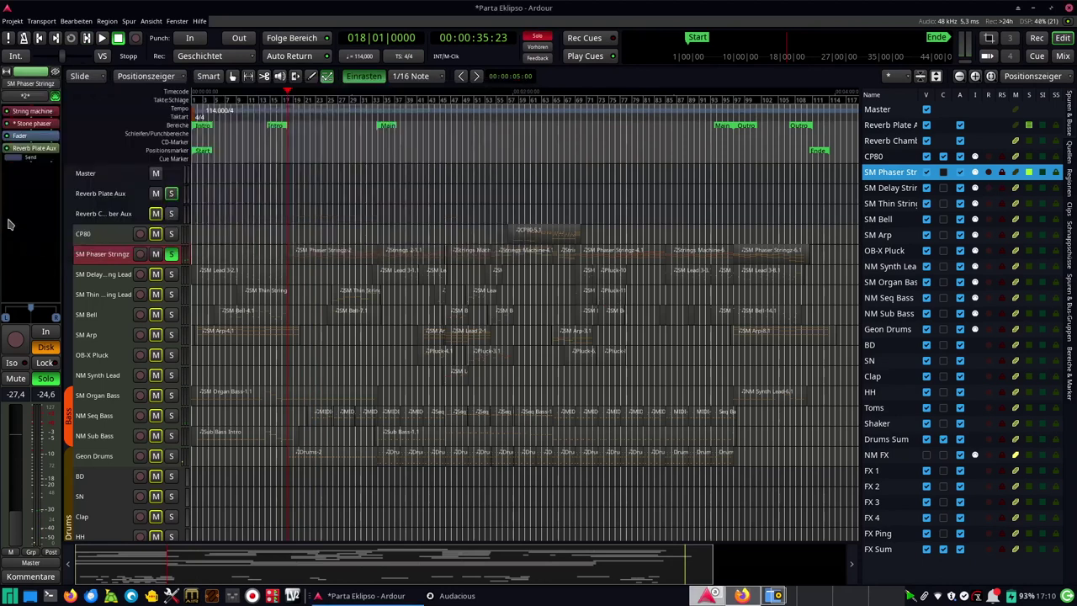
double_click(41, 125)
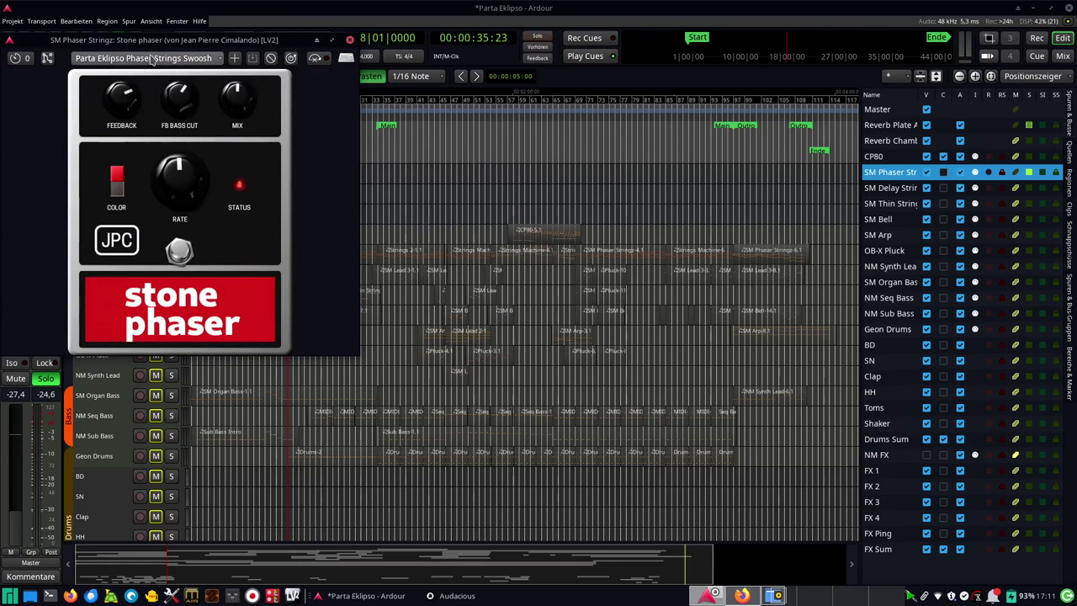
click(350, 40)
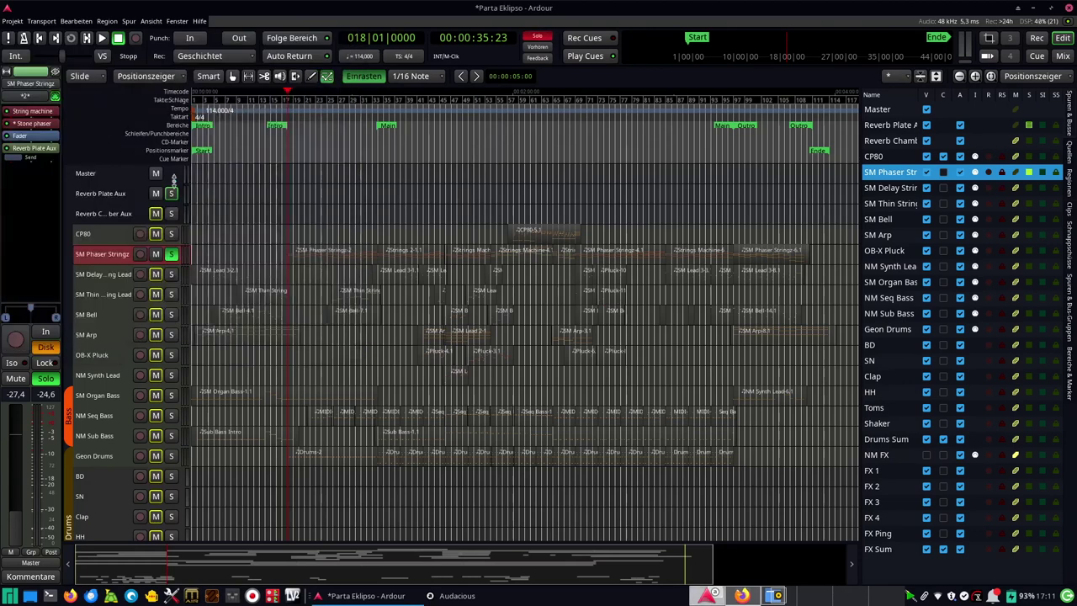
Switch the solo from SM Phaser Stringz to the SM Delay String Lead track and play it from bar 33.
click(173, 255)
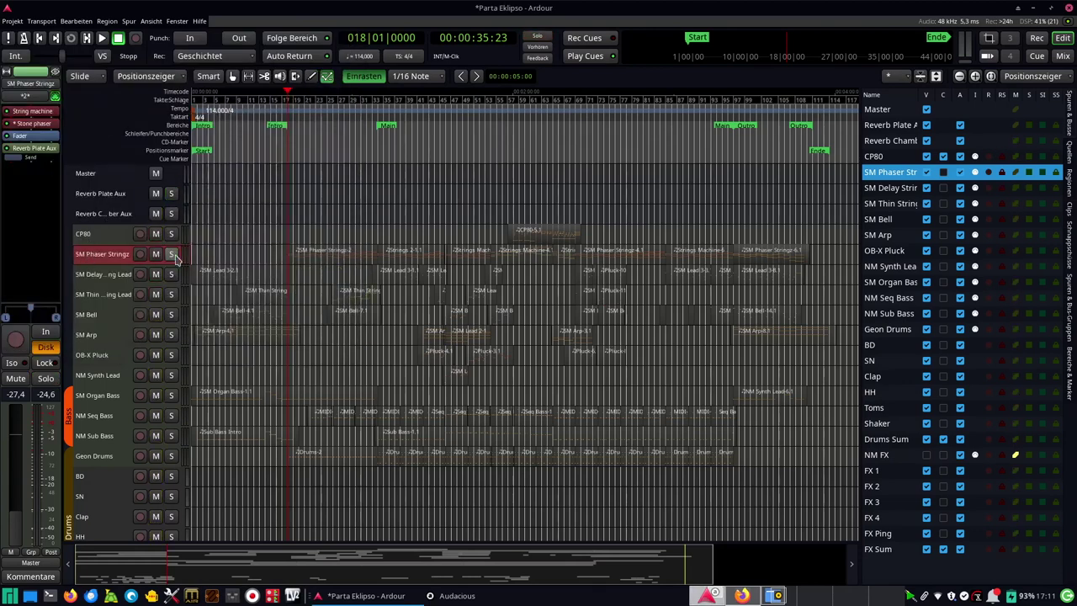
click(171, 275)
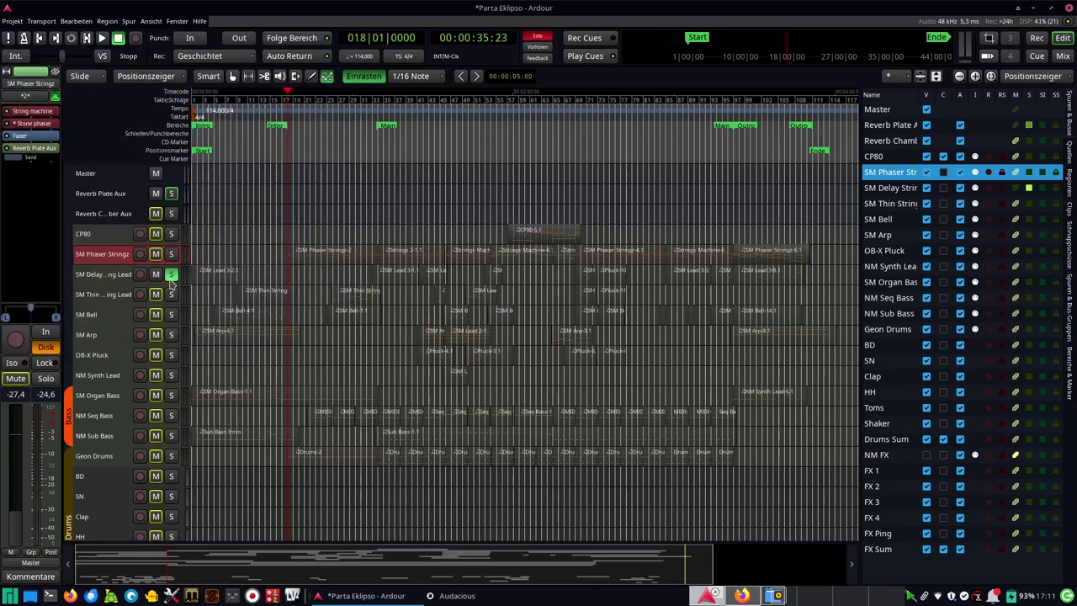
click(373, 149)
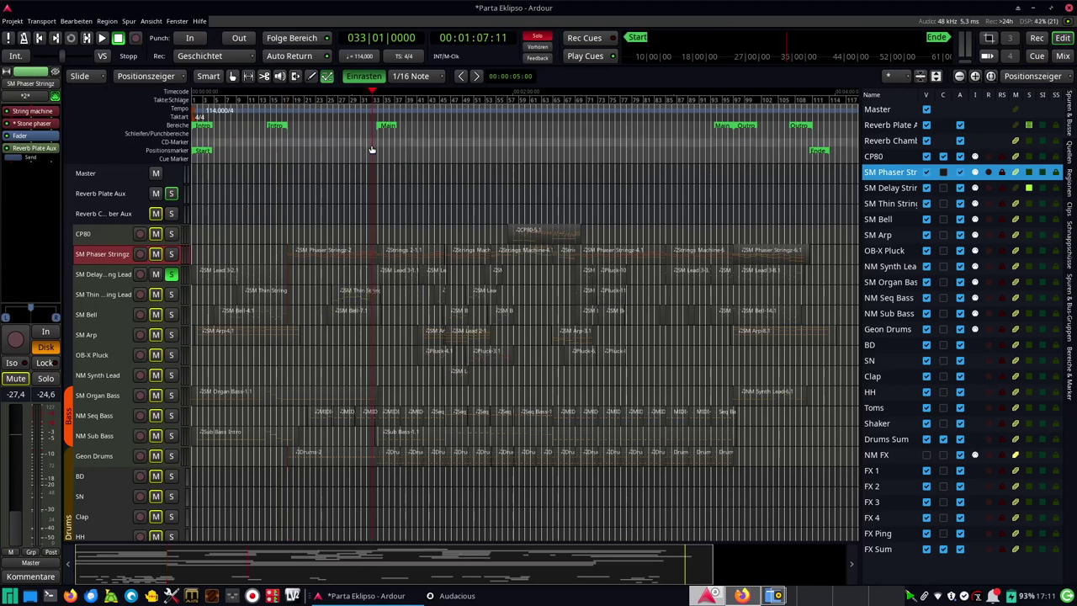
key(space)
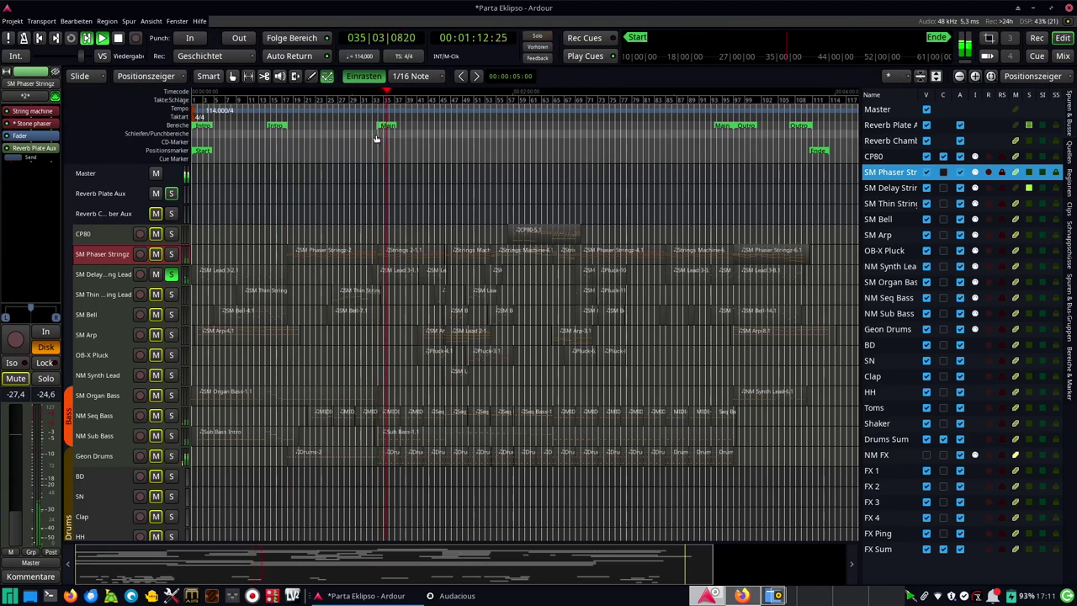
Switch the solo to the SM Bell track and play it from bar 27.
click(171, 274)
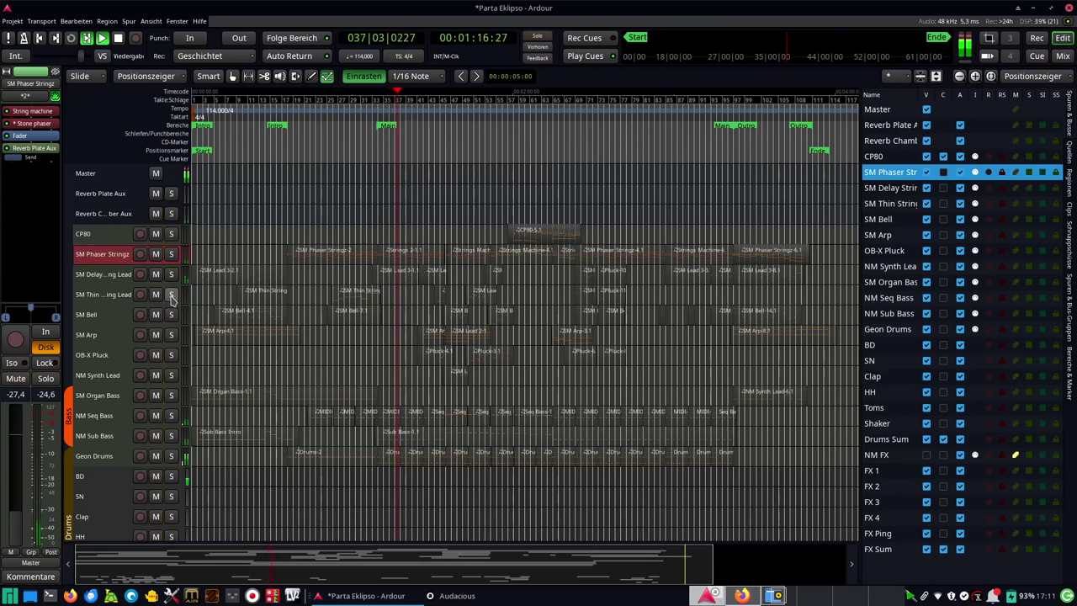
click(373, 143)
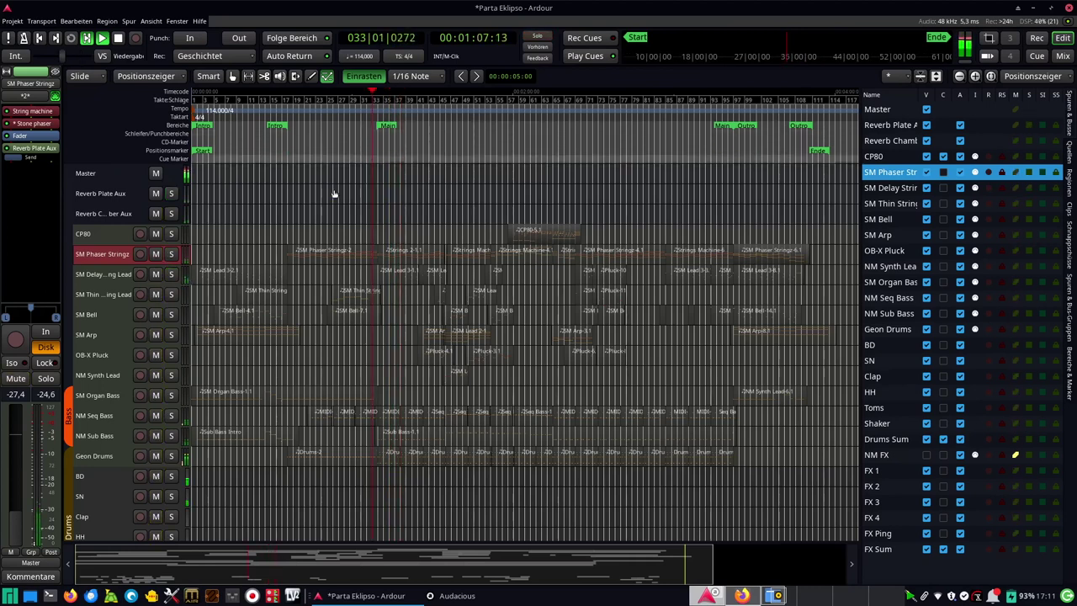
click(171, 314)
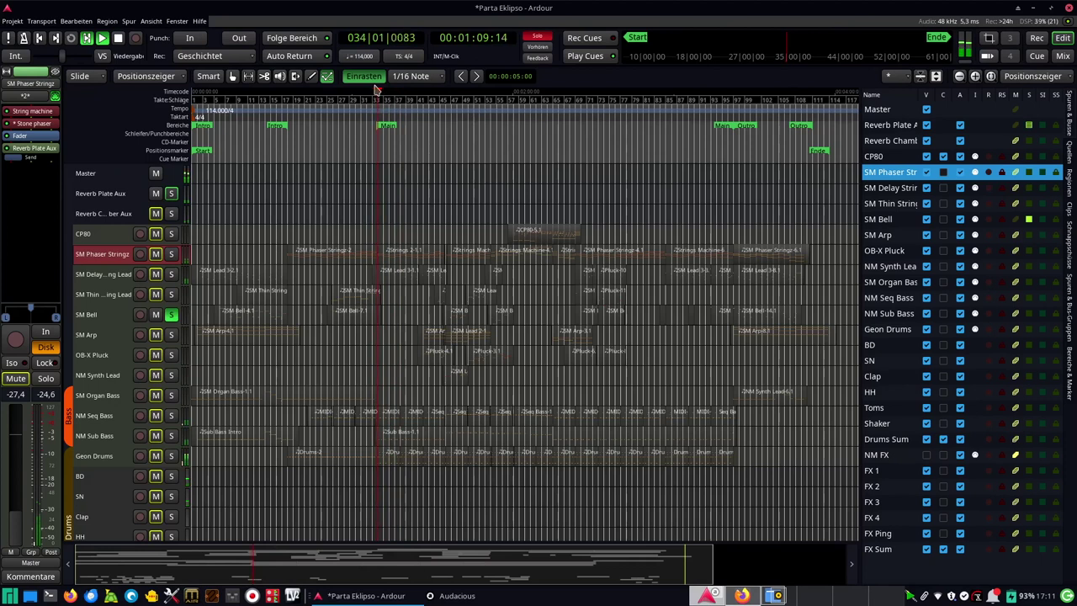
click(339, 127)
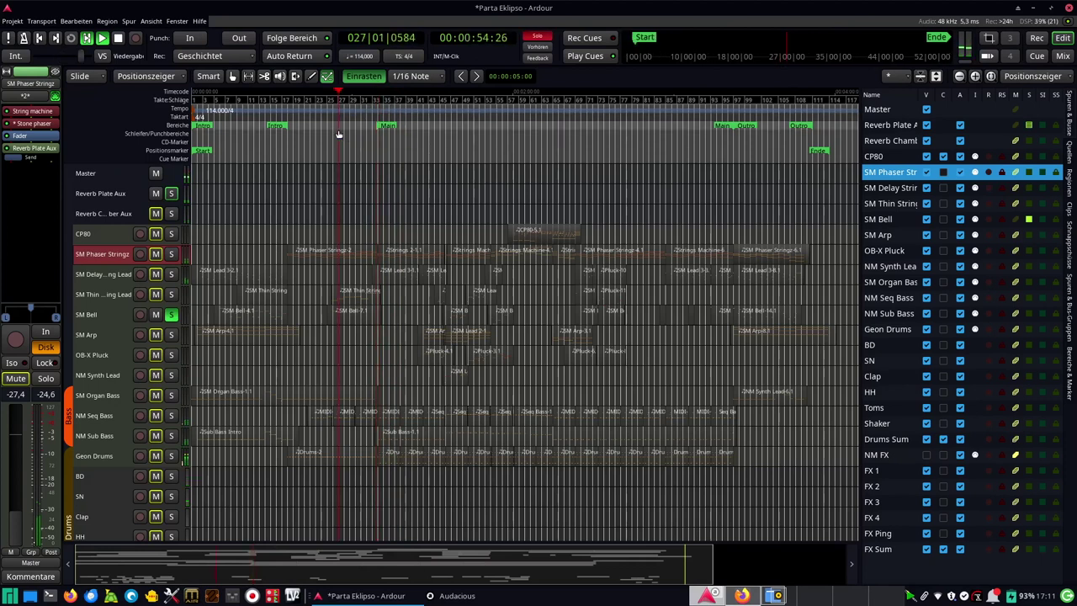
Switch the solo to the SM Arp track and play it from the start of the session.
click(171, 336)
click(215, 133)
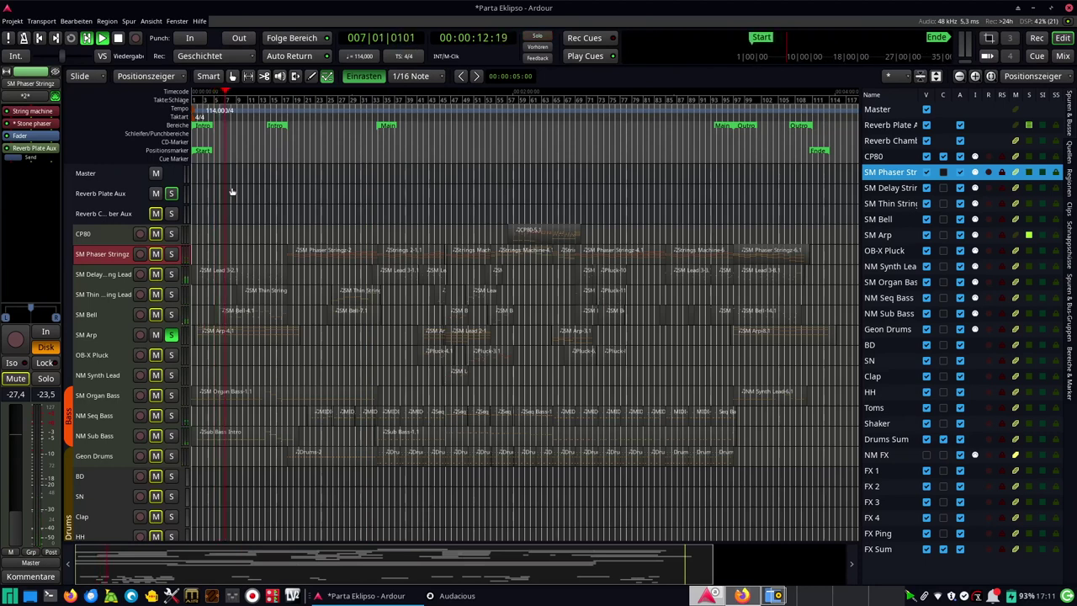
key(Home)
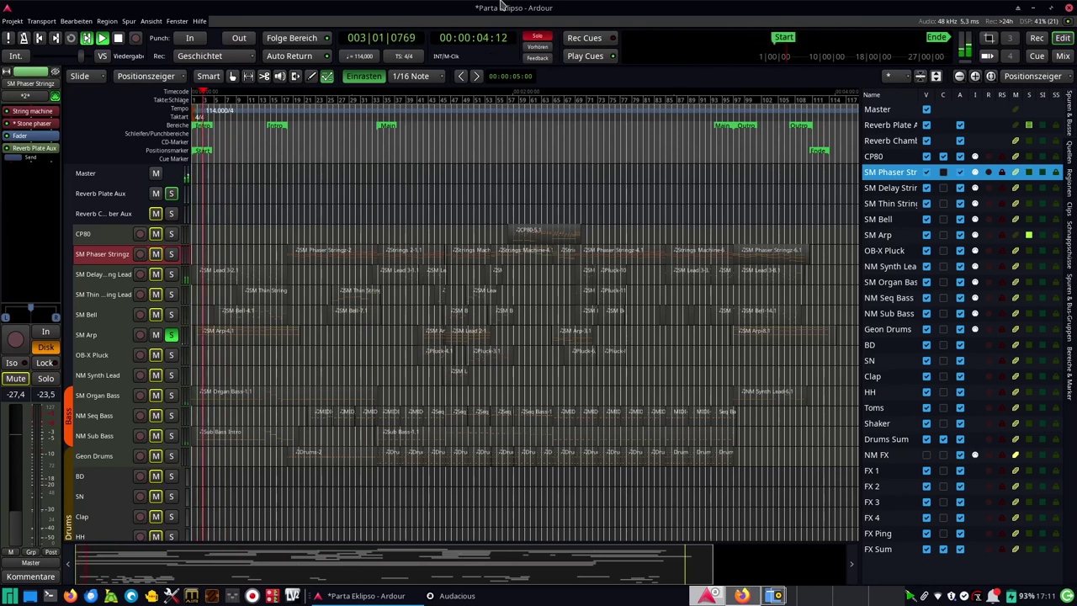
Switch the solo to the NM Synth Lead track and play its region from about bar 47.
click(171, 335)
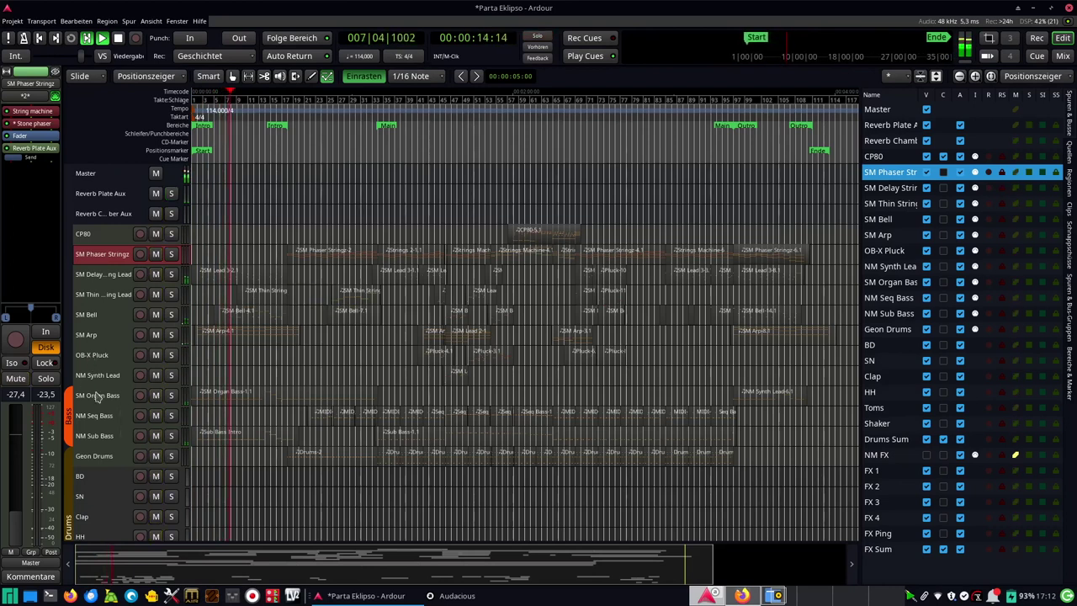
click(170, 374)
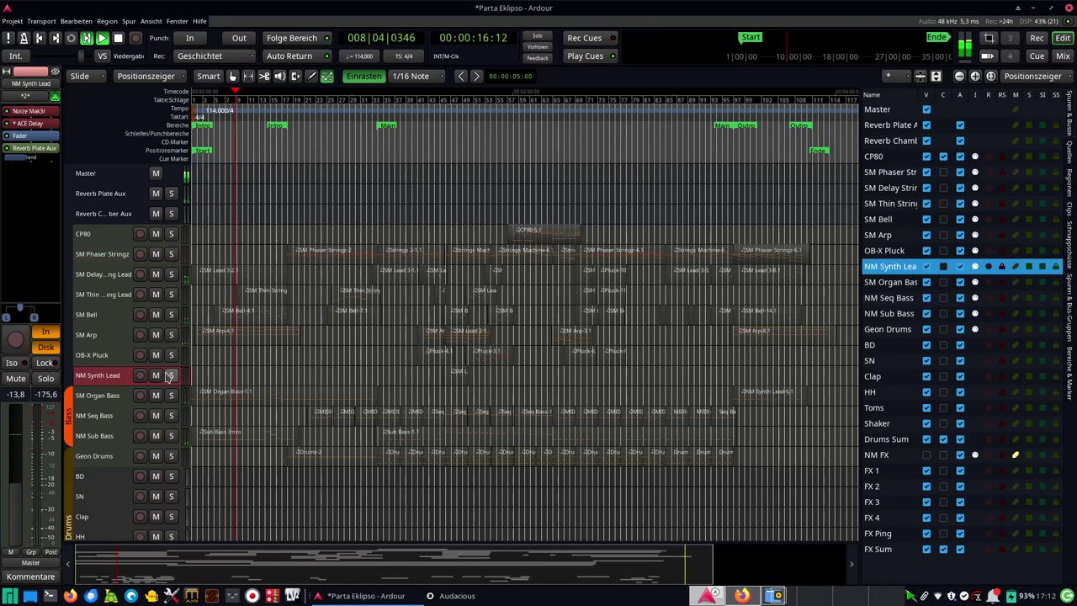
click(468, 130)
click(455, 133)
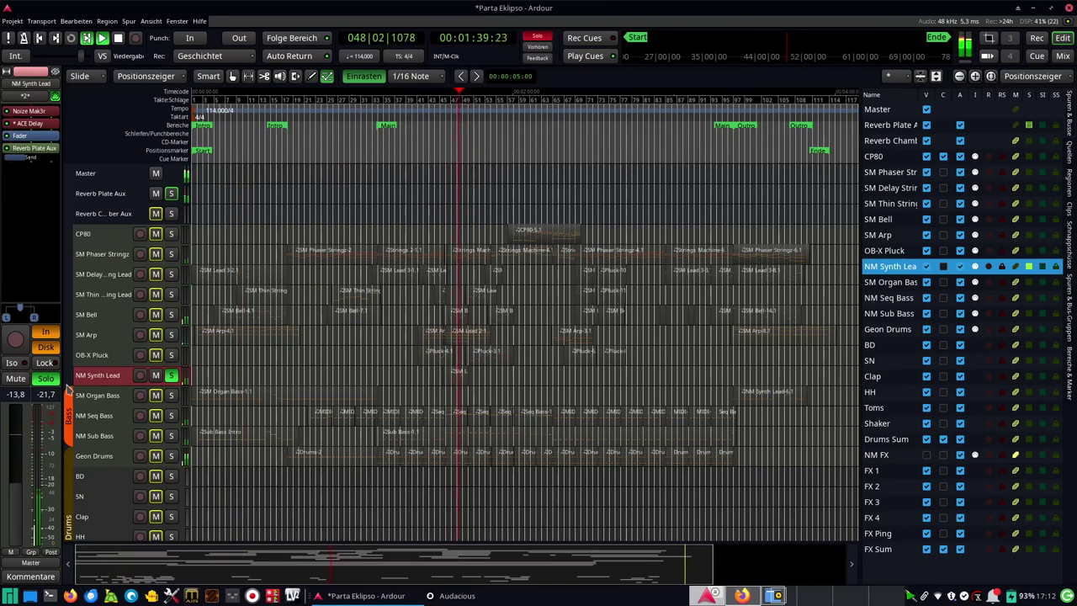
Inspect the Noize Mak3r plugin on the NM Synth Lead track and browse its preset list without changing the preset.
double_click(20, 111)
key(space)
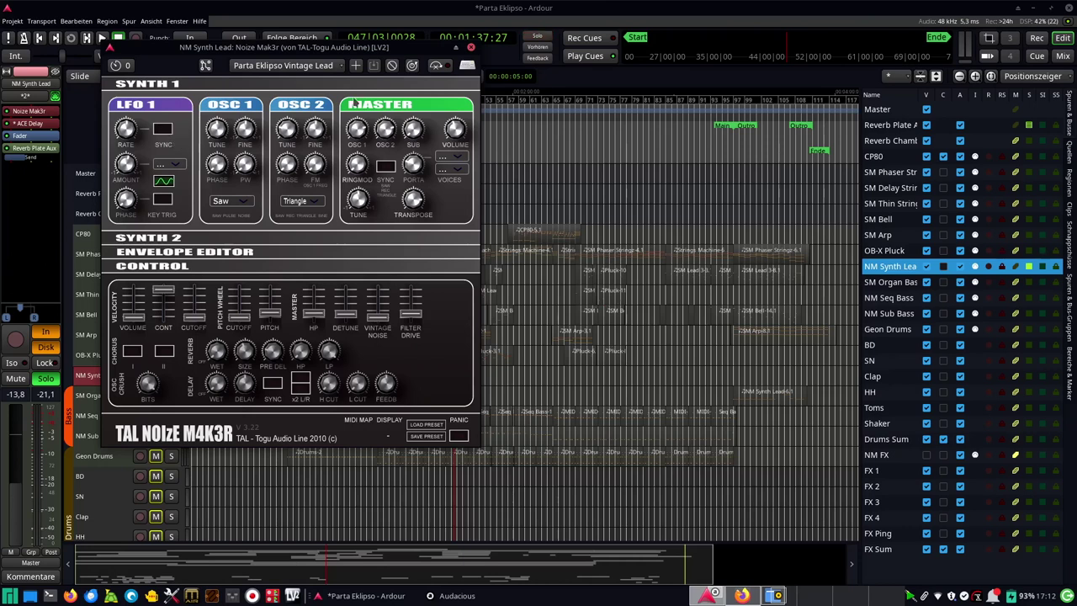
click(318, 67)
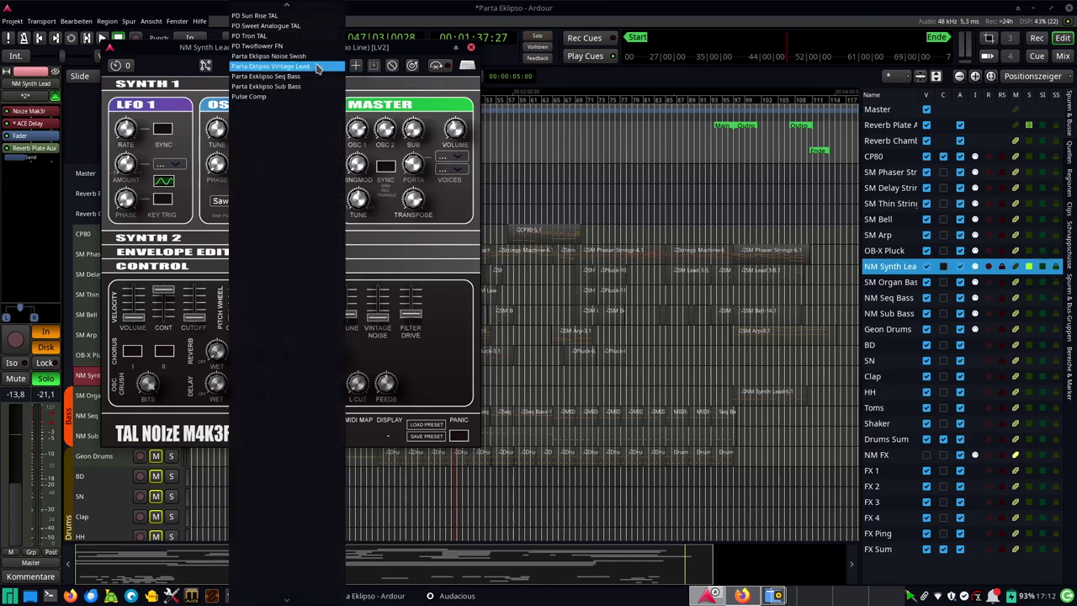
scroll(283, 108, up, 15)
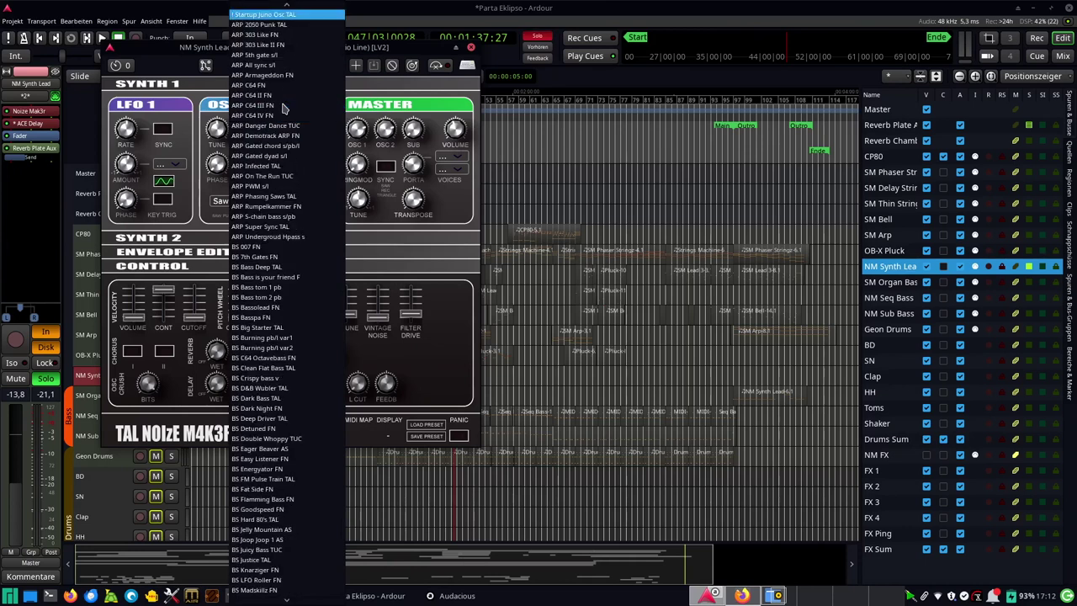
scroll(284, 108, down, 15)
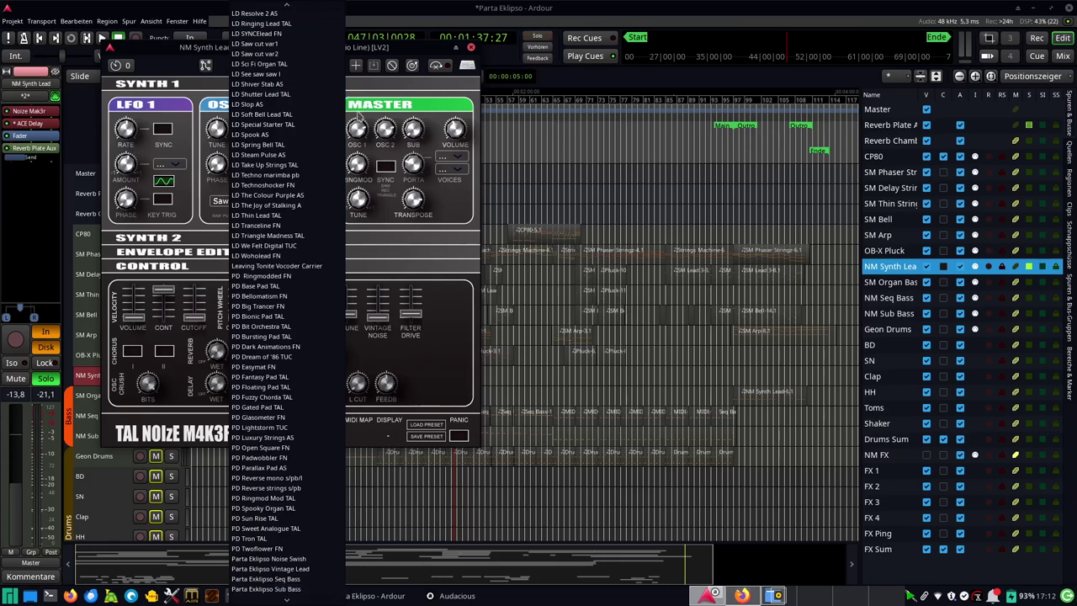
click(394, 87)
click(470, 47)
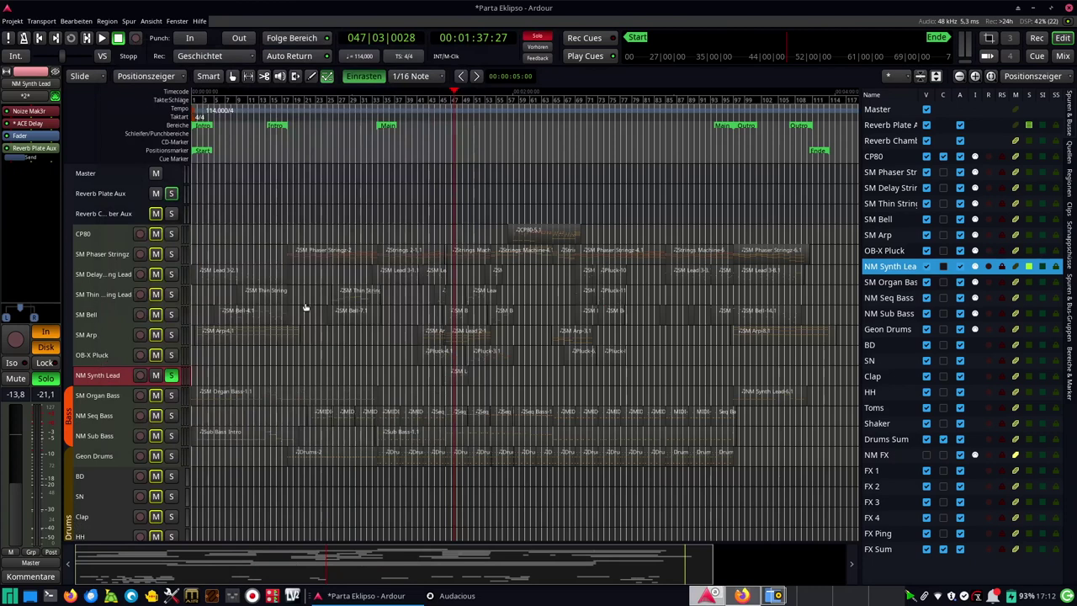
Switch the solo from NM Synth Lead to the OB-X Pluck track and play it from bar 43.
key(ctrl+Up)
click(431, 136)
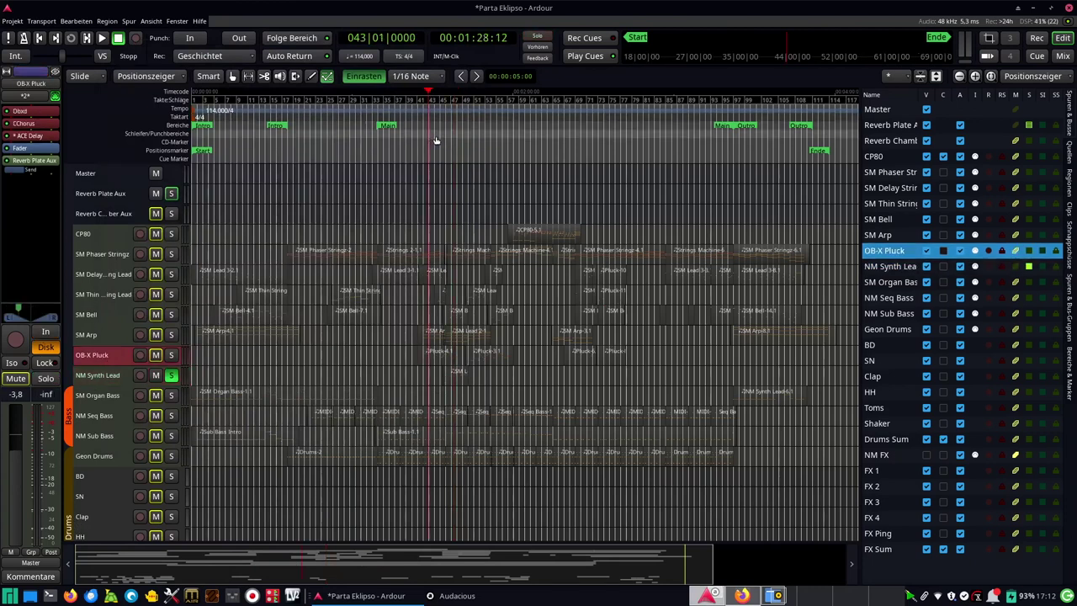
click(171, 355)
click(171, 376)
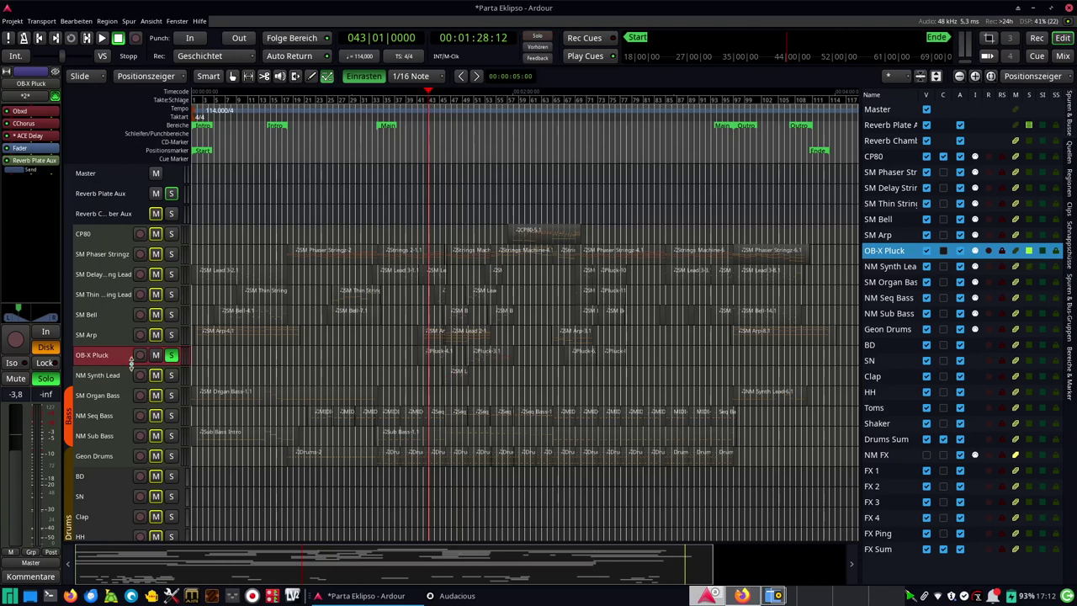
key(space)
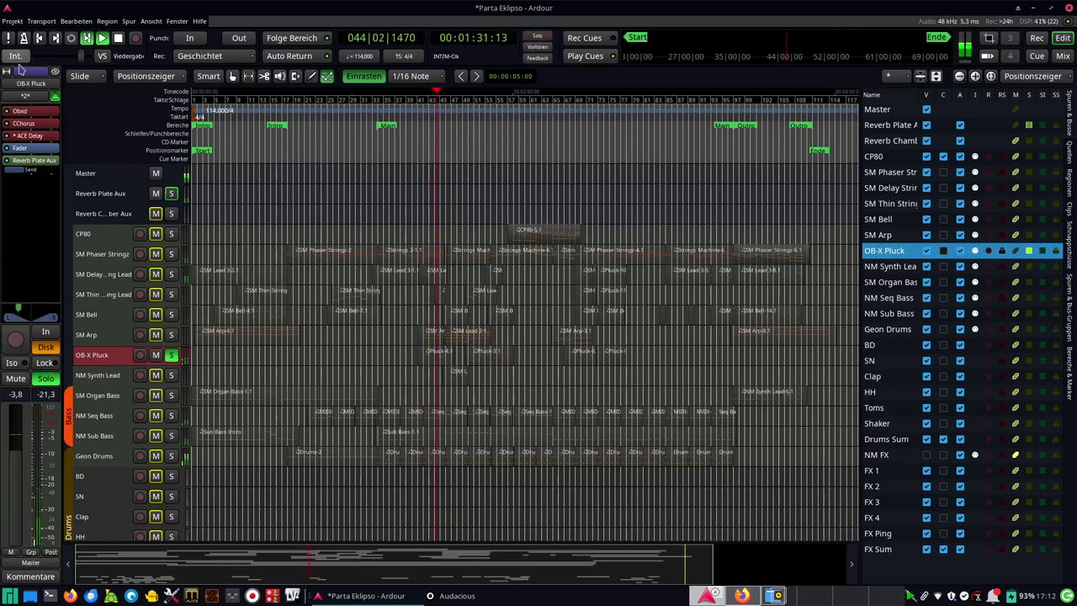
Inspect the Obxd plugin on the OB-X Pluck track and close its window.
double_click(22, 111)
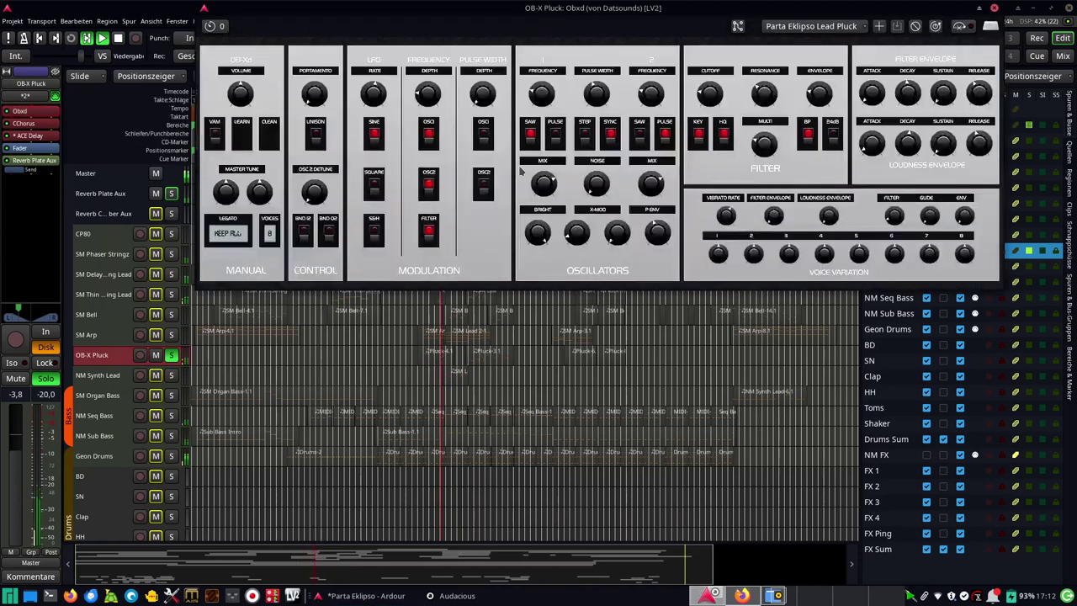
double_click(916, 15)
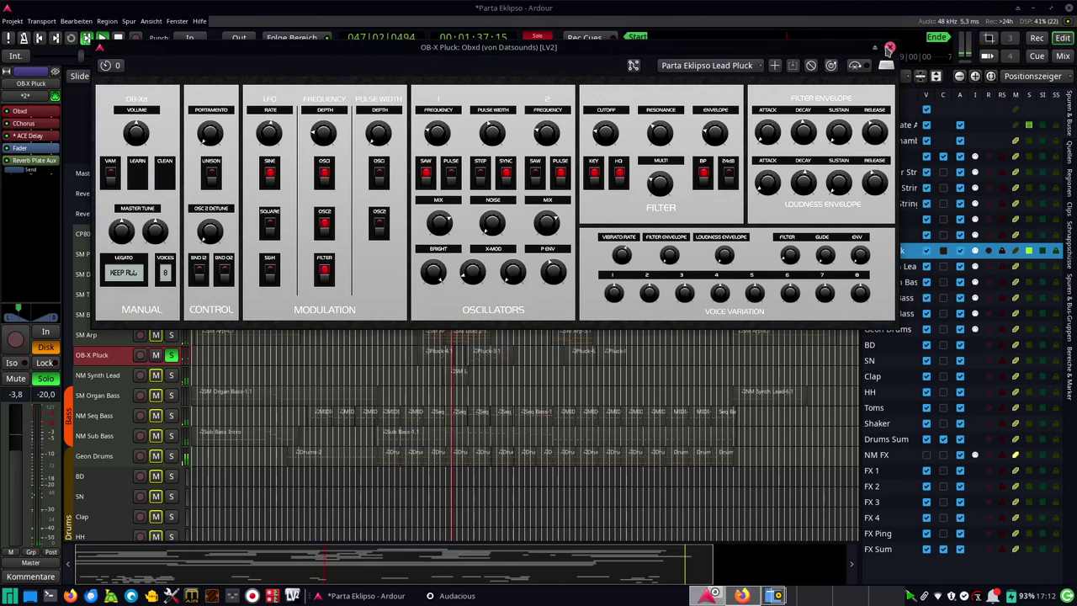
click(889, 49)
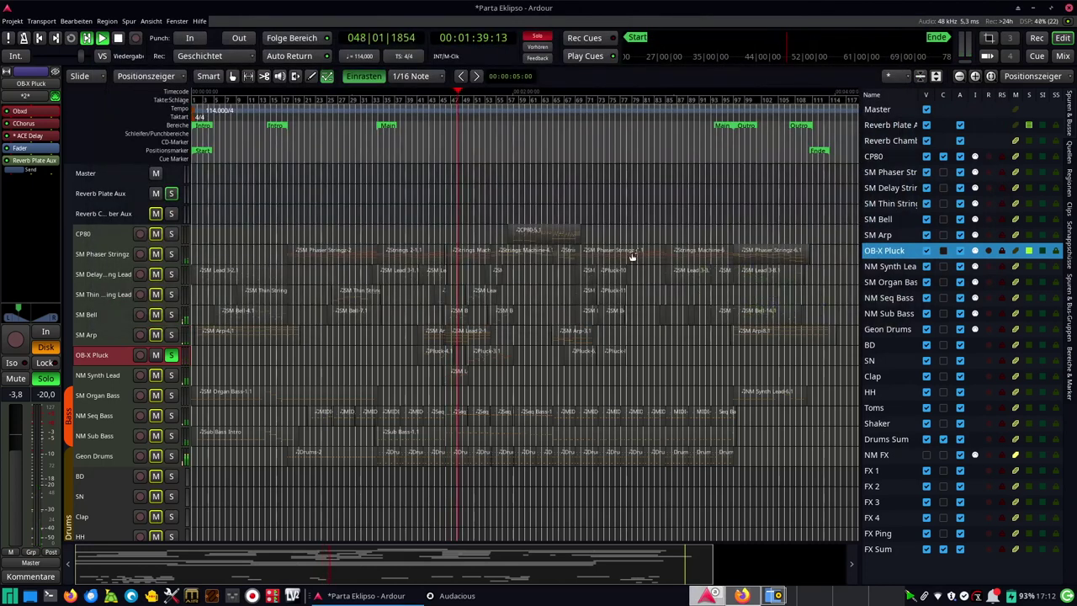
Switch the solo from OB-X Pluck to the NM Seq Bass track during playback.
click(108, 420)
click(171, 415)
click(172, 355)
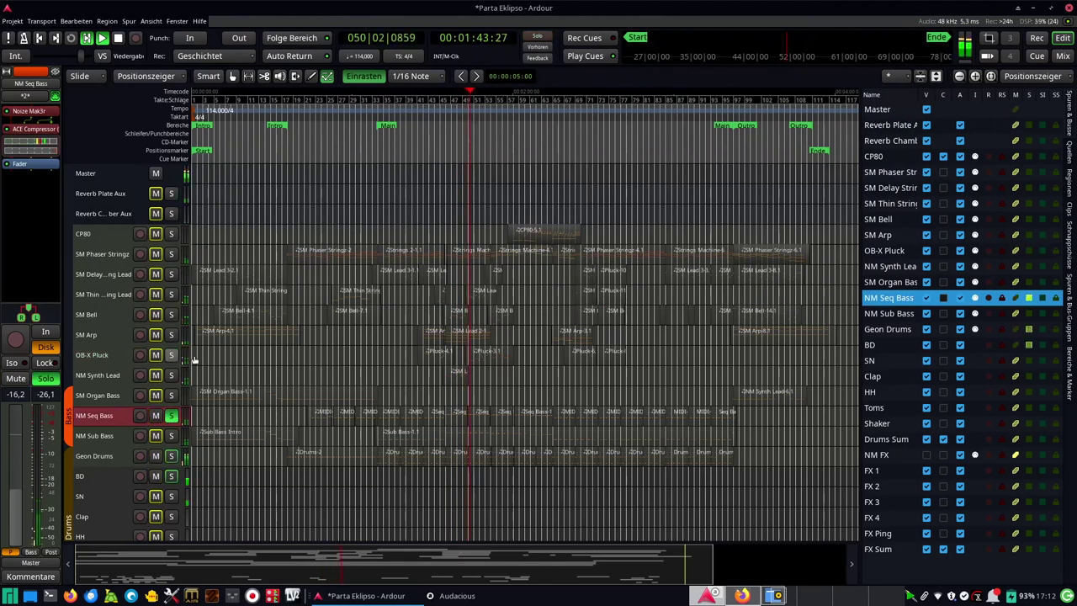
Inspect the Noize Mak3r plugin on the NM Seq Bass track and move its window clear of the track list.
double_click(28, 112)
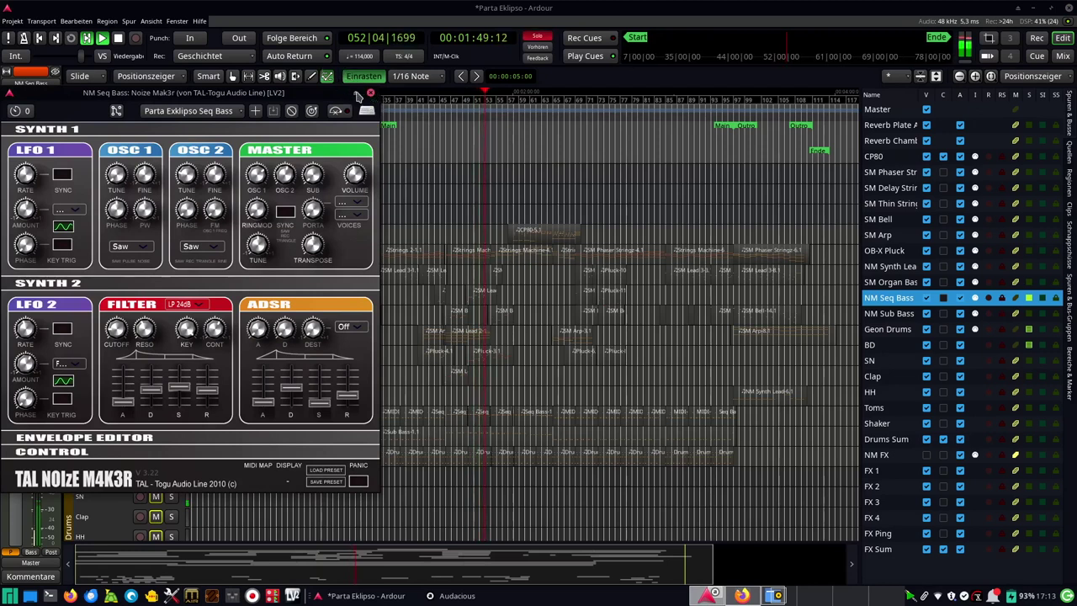
click(370, 94)
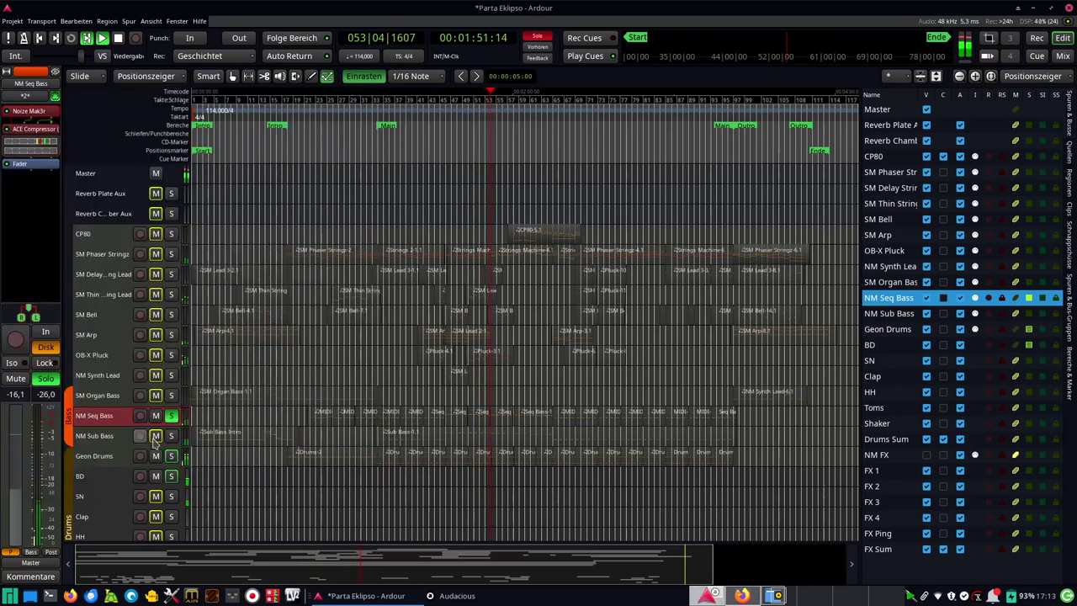
double_click(42, 112)
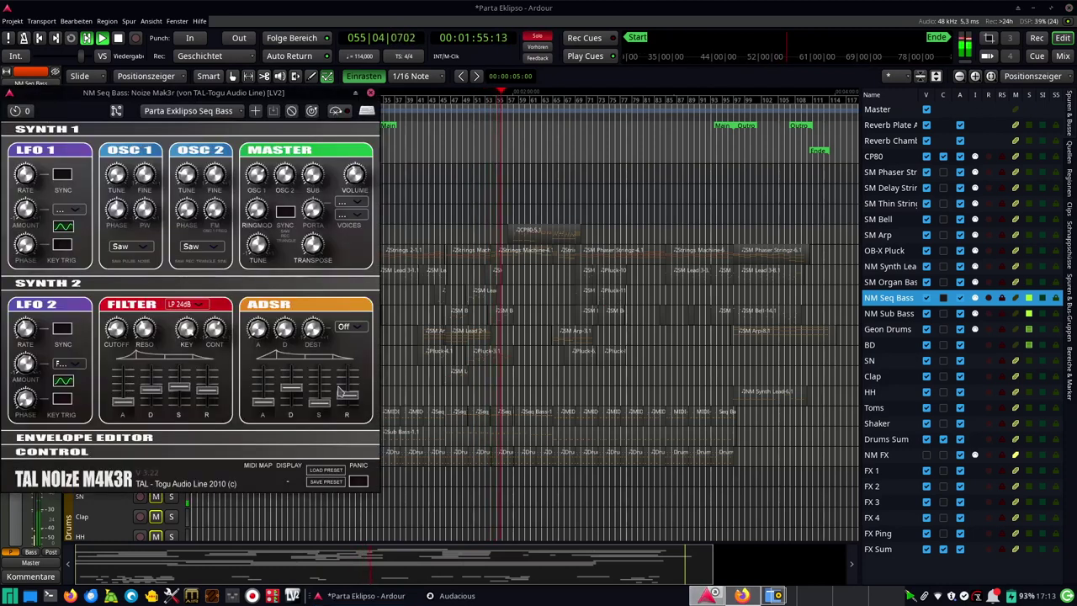
drag(320, 99, 457, 513)
Switch the solo from the NM Seq Bass and NM Sub Bass tracks to Geon Drums.
click(171, 455)
click(171, 435)
click(171, 416)
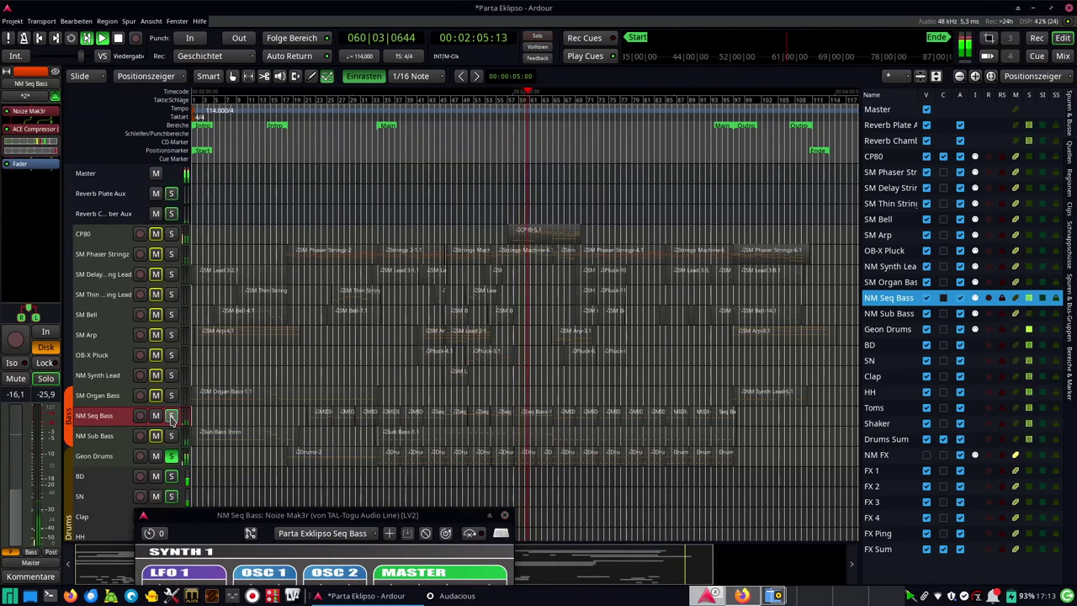
Inspect the Geonkick plugin on the Geon Drums track and close its window.
click(108, 459)
double_click(38, 125)
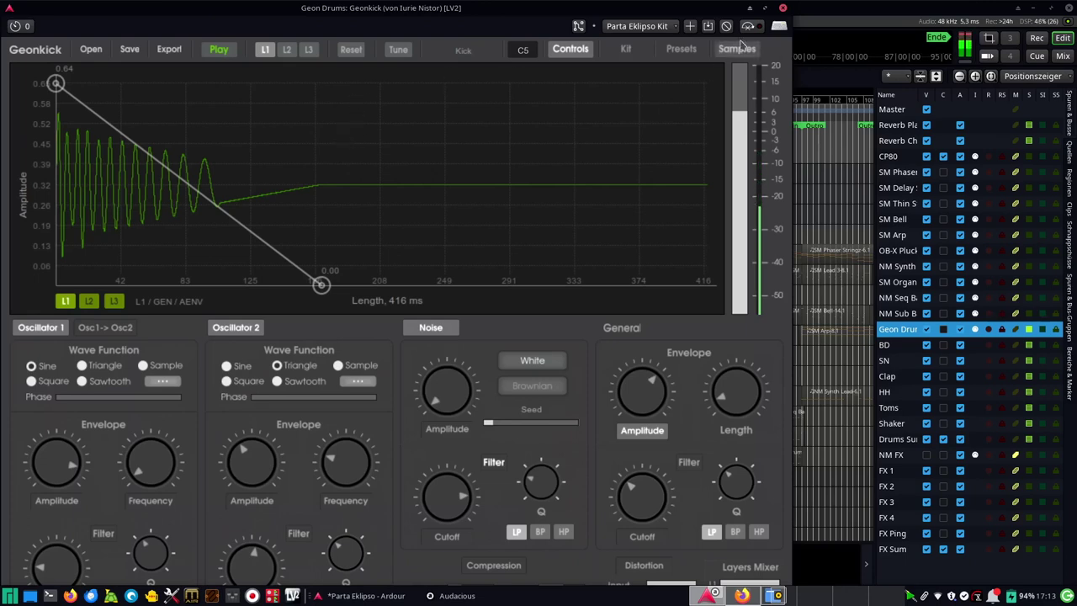
click(783, 7)
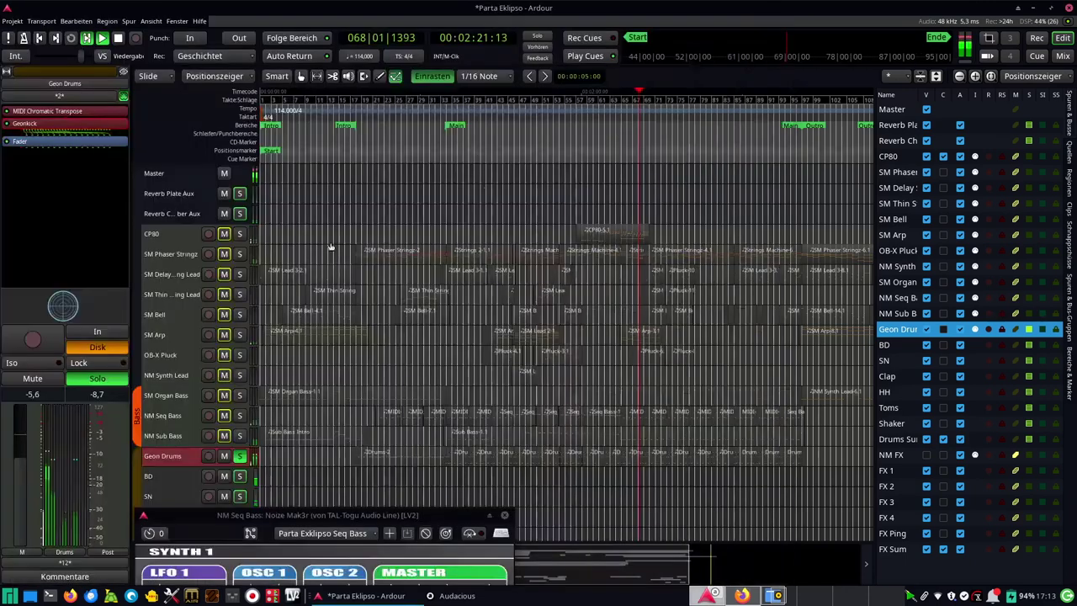
Switch the solo from Geon Drums to FX Sum, play the effects from about bar 7 and stop playback.
click(239, 456)
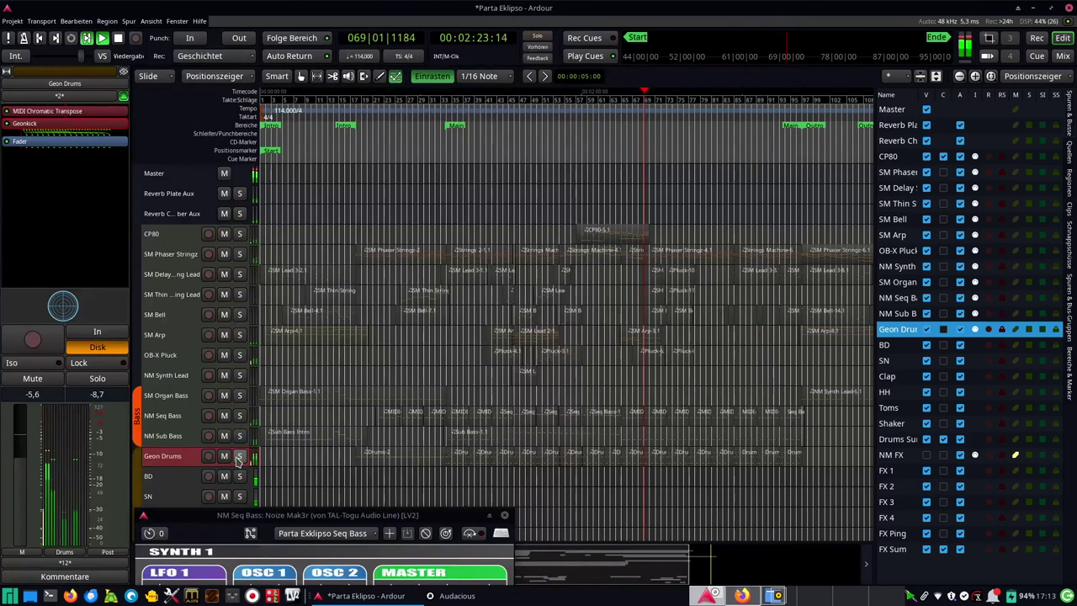
scroll(242, 450, down, 12)
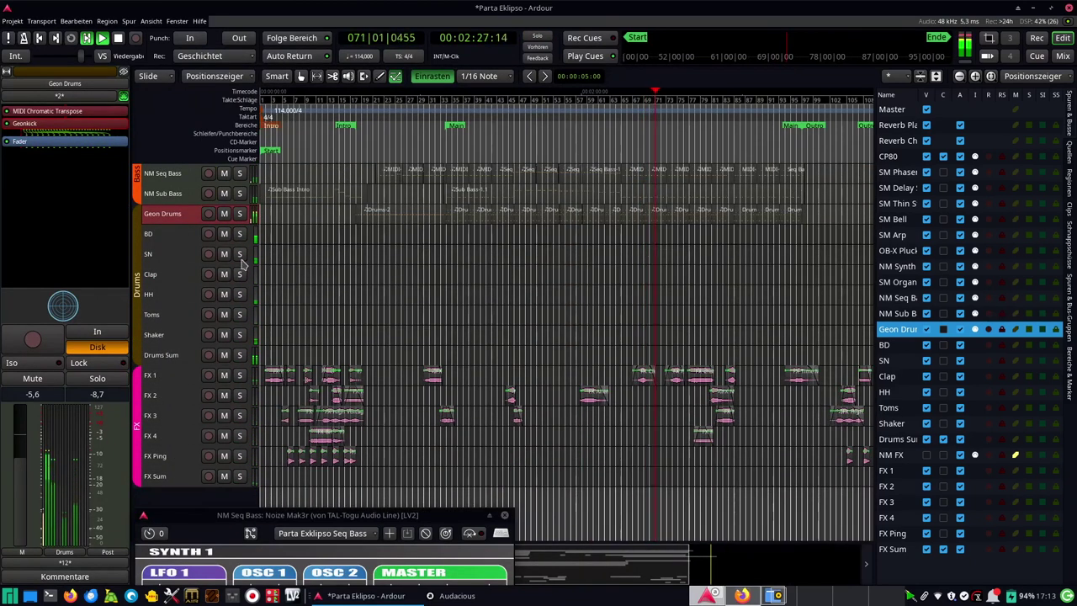
click(239, 476)
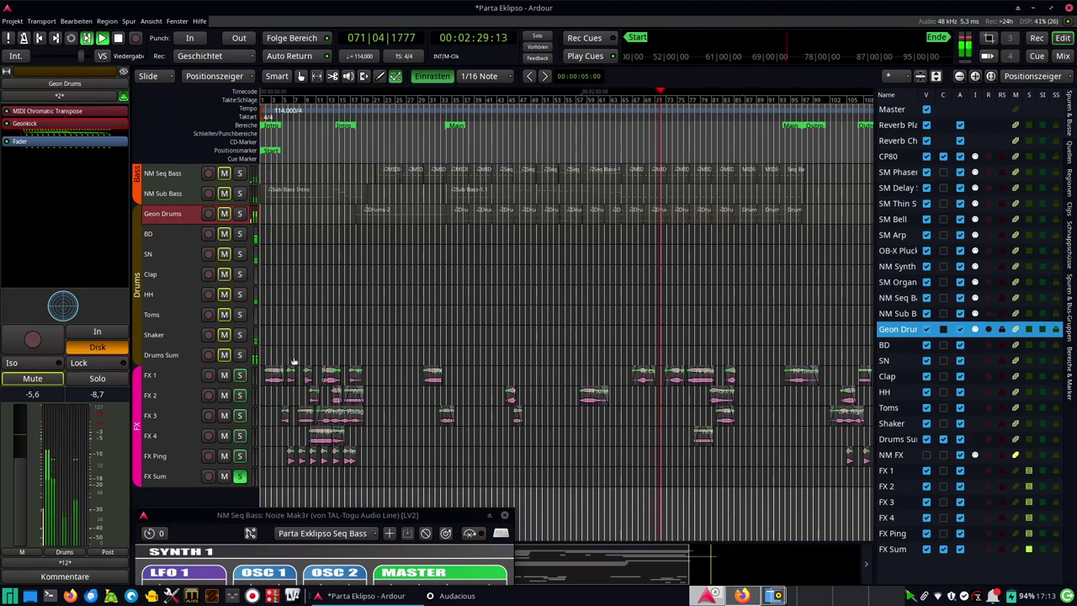
click(296, 124)
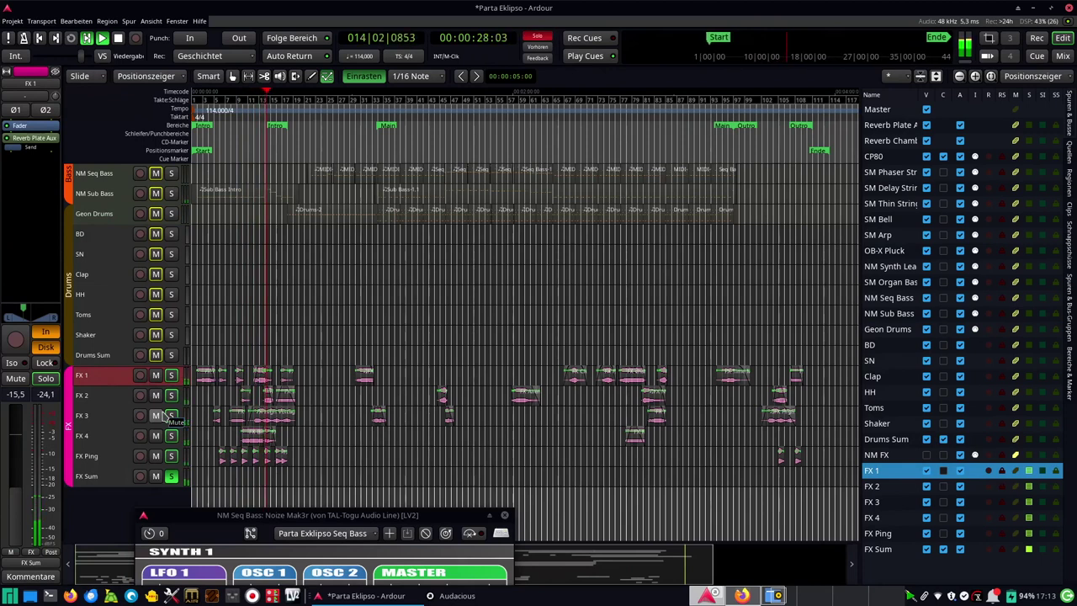
key(space)
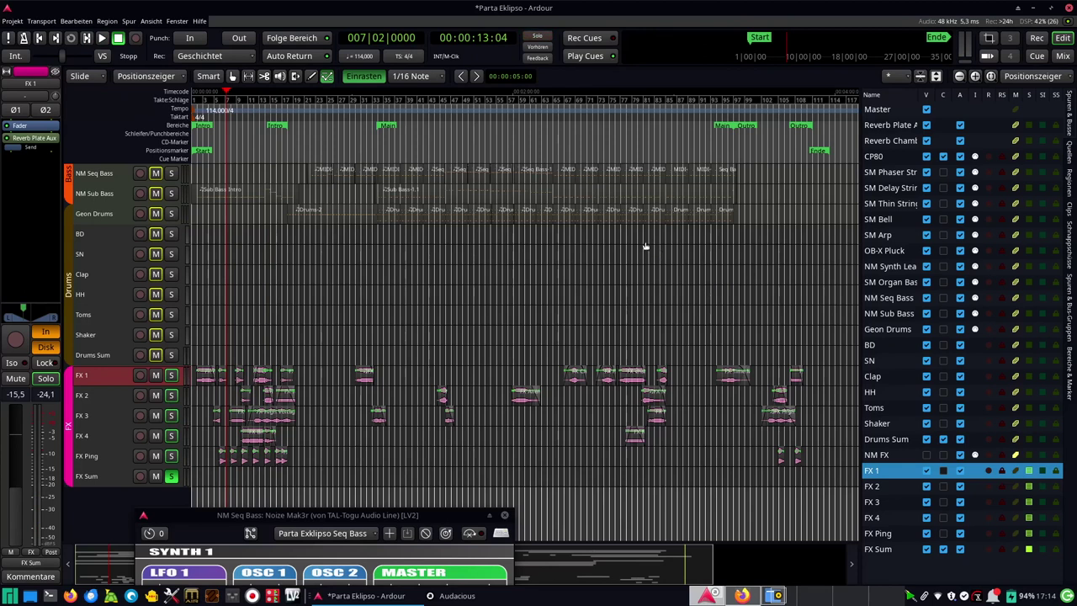
Look over the track list and close the NM Seq Bass track's Noize Mak3r window.
scroll(610, 252, up, 5)
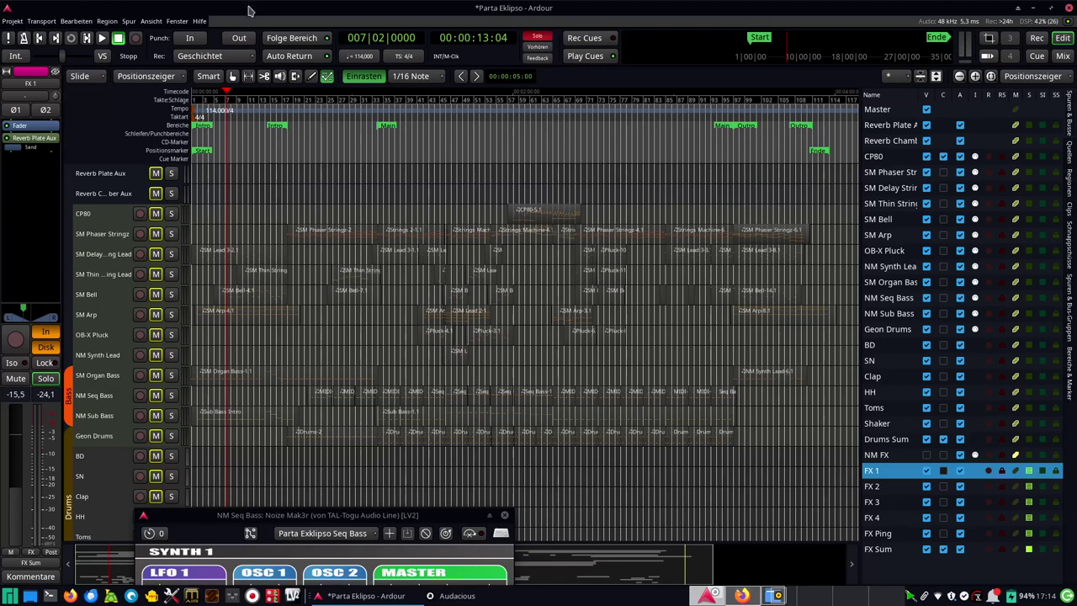
scroll(123, 467, down, 4)
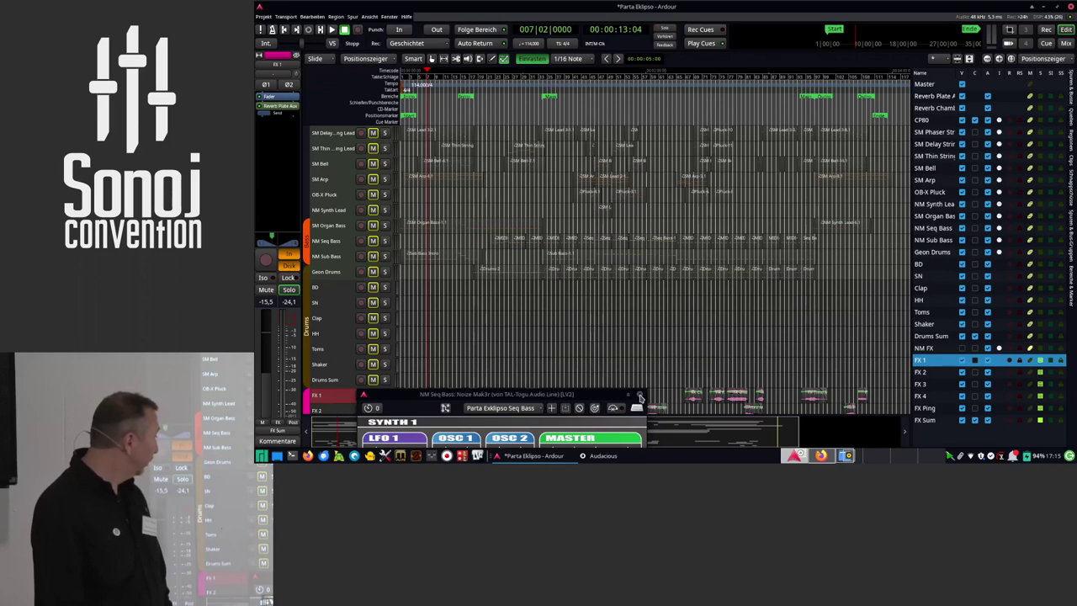
click(641, 395)
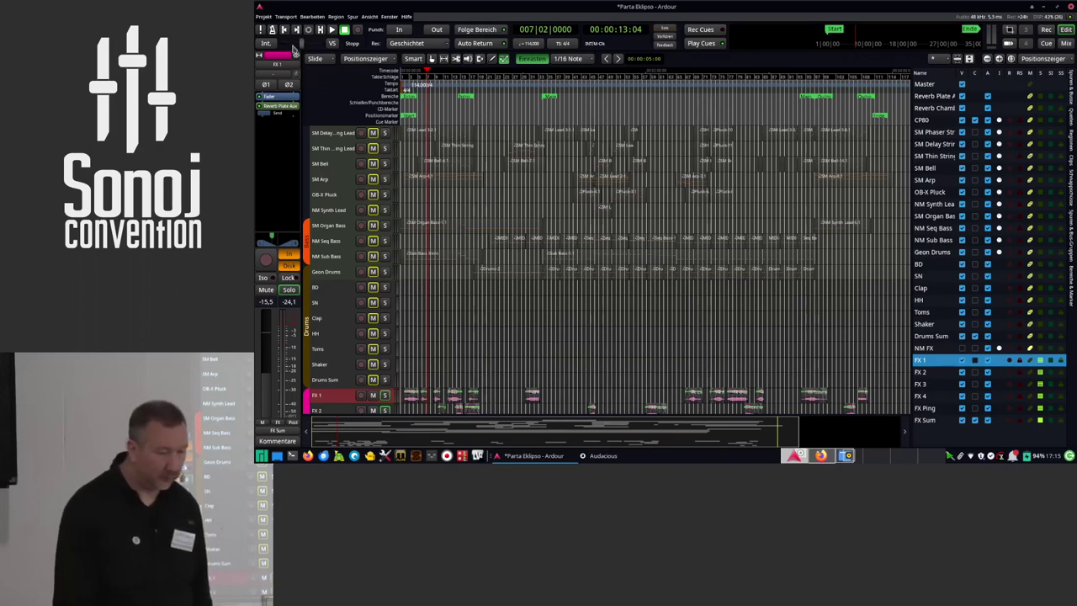
Open the project Leaving Tonite.ardour from the Leaving Tonite folder, closing Parta Eklipso without saving.
click(282, 18)
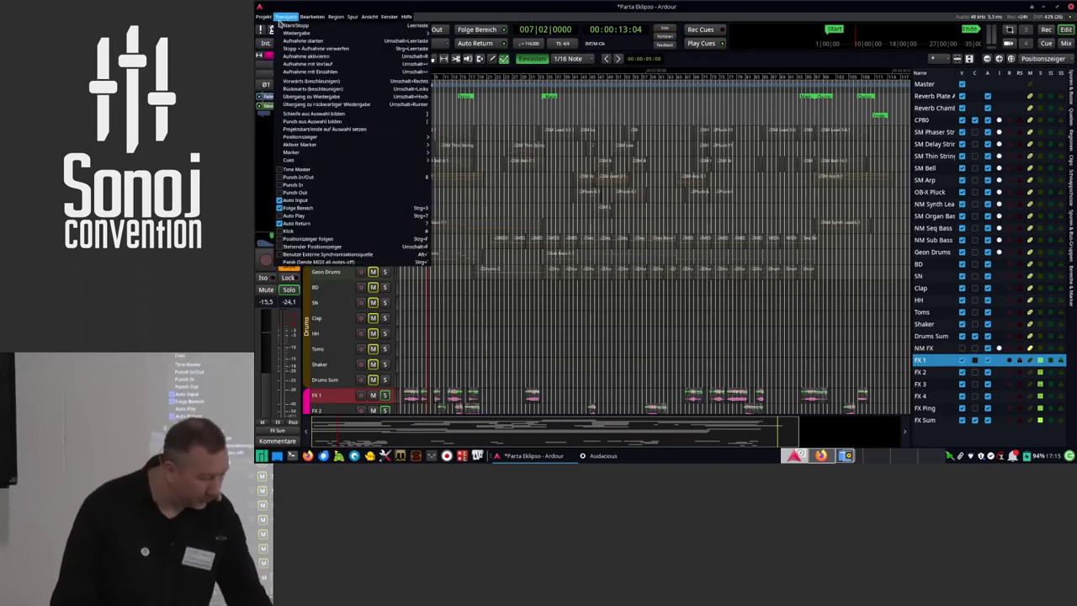
mouse_move(266, 17)
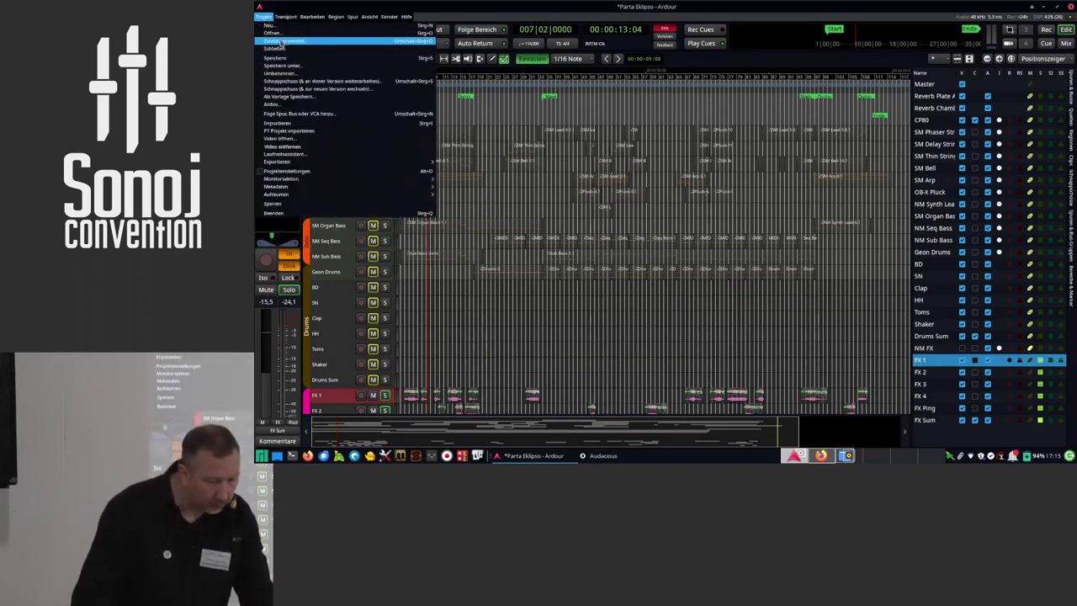
click(286, 33)
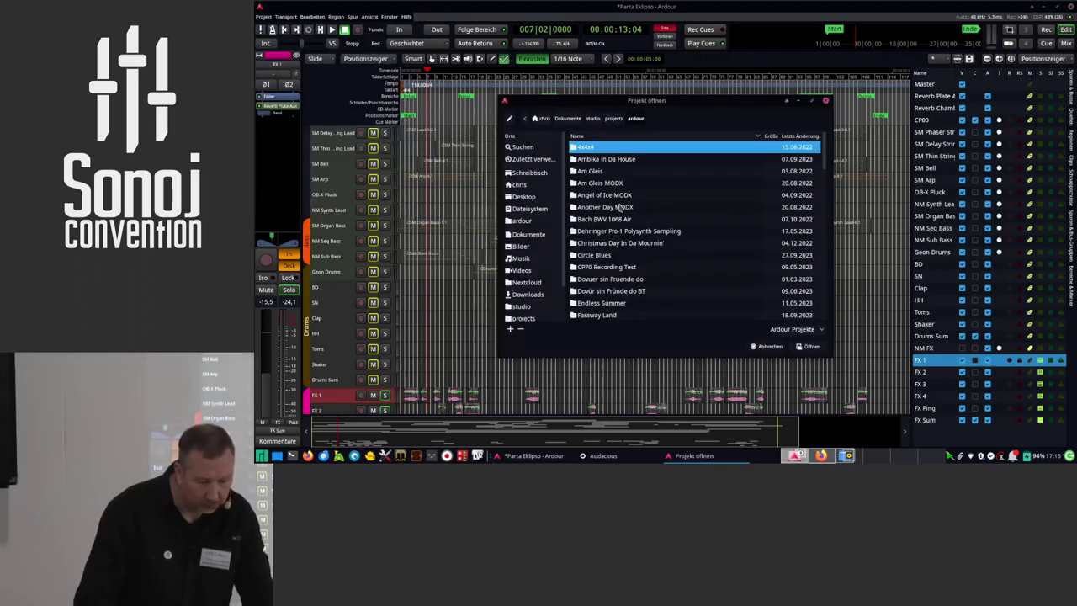
scroll(622, 207, down, 5)
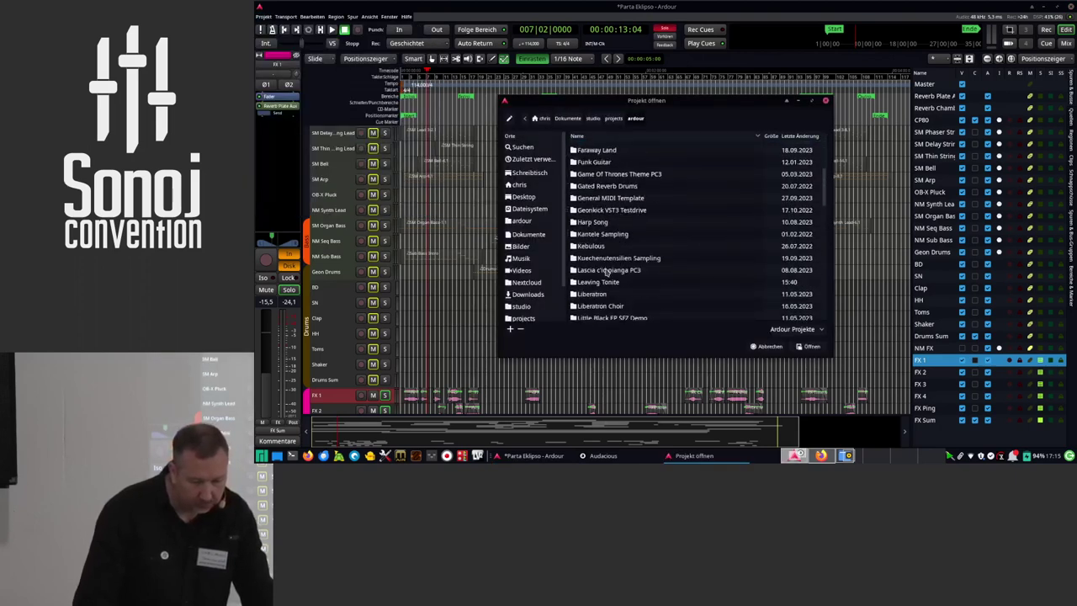
double_click(607, 283)
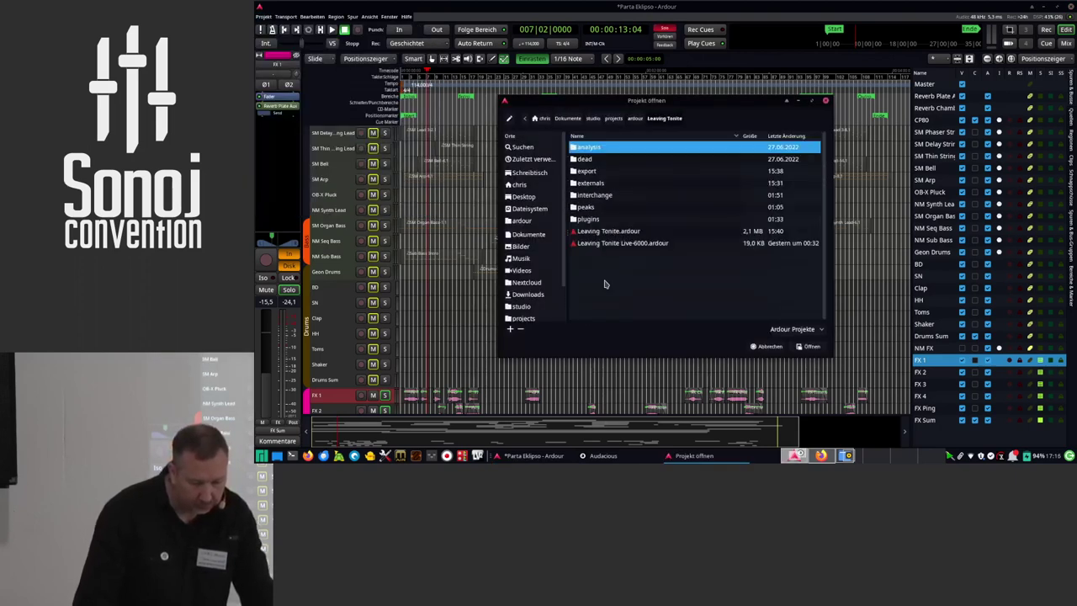
double_click(607, 231)
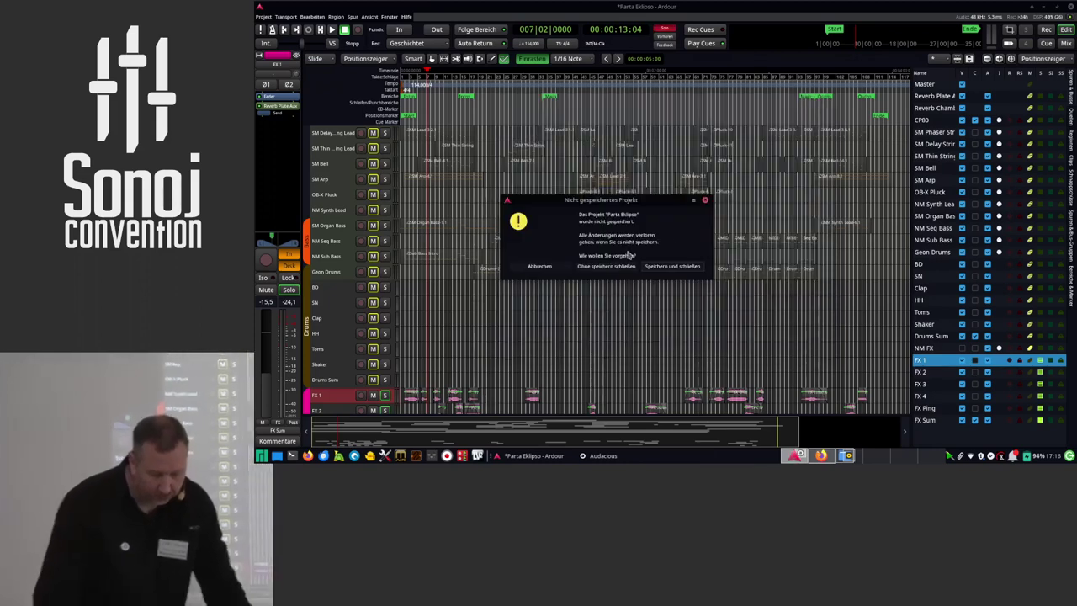
click(623, 267)
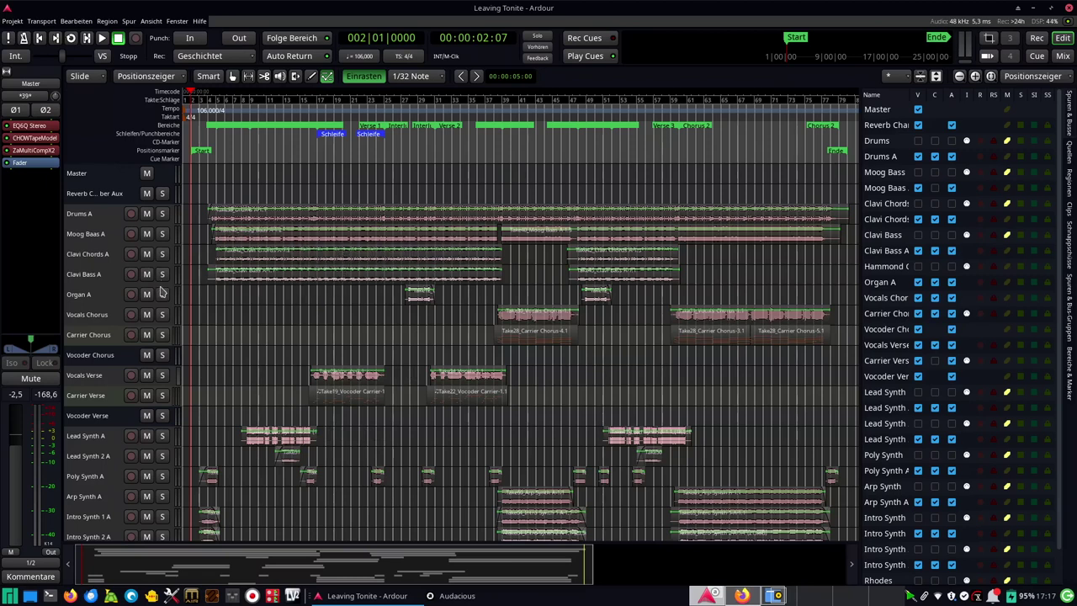
Solo the Organ A track, play its first region from about bar 28 and stop playback.
click(412, 152)
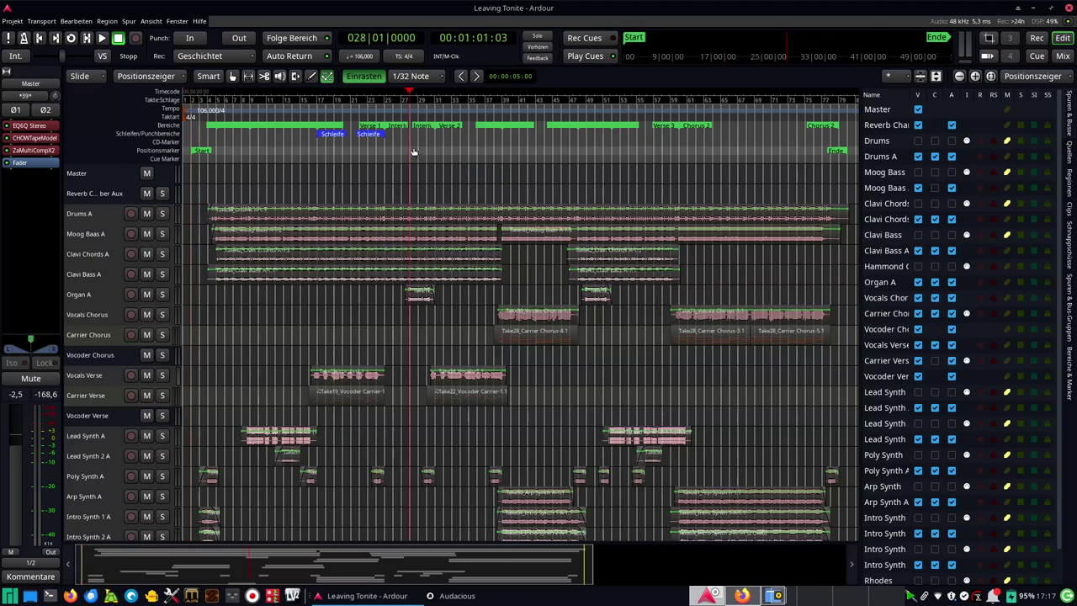
click(162, 294)
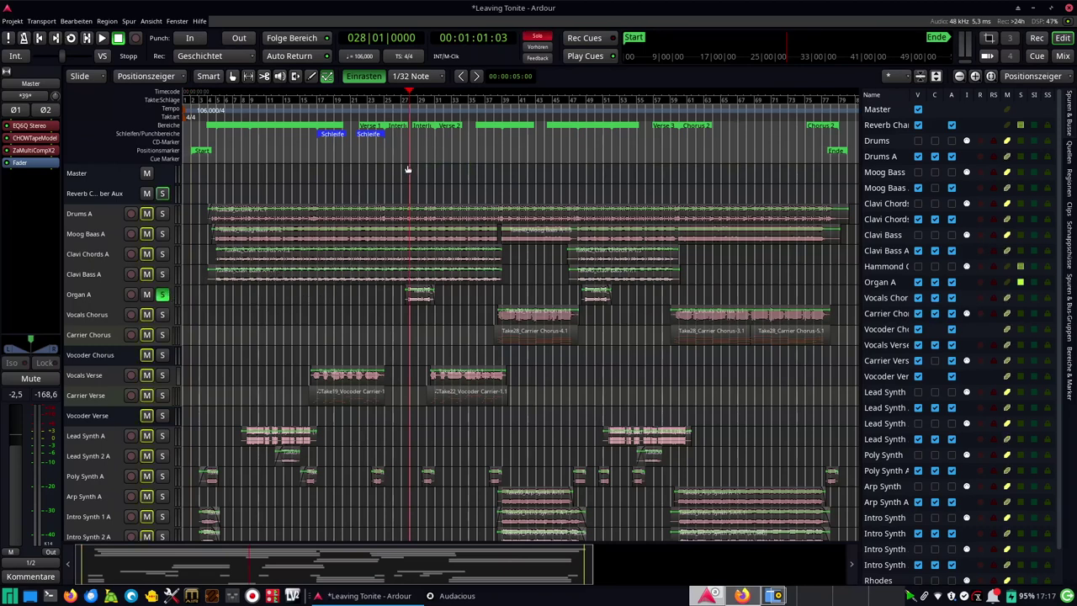
key(space)
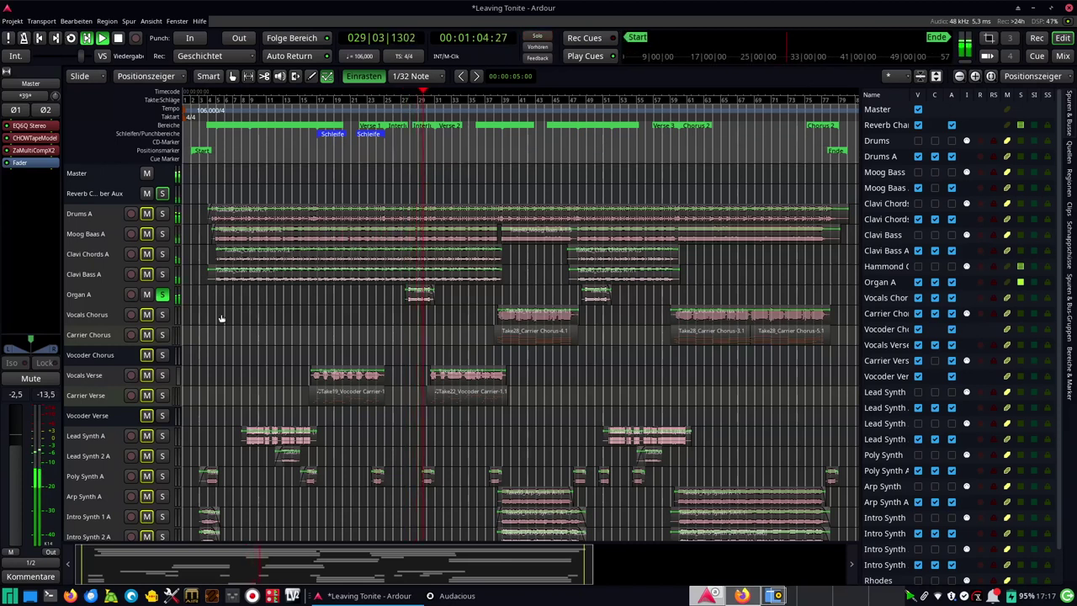
key(space)
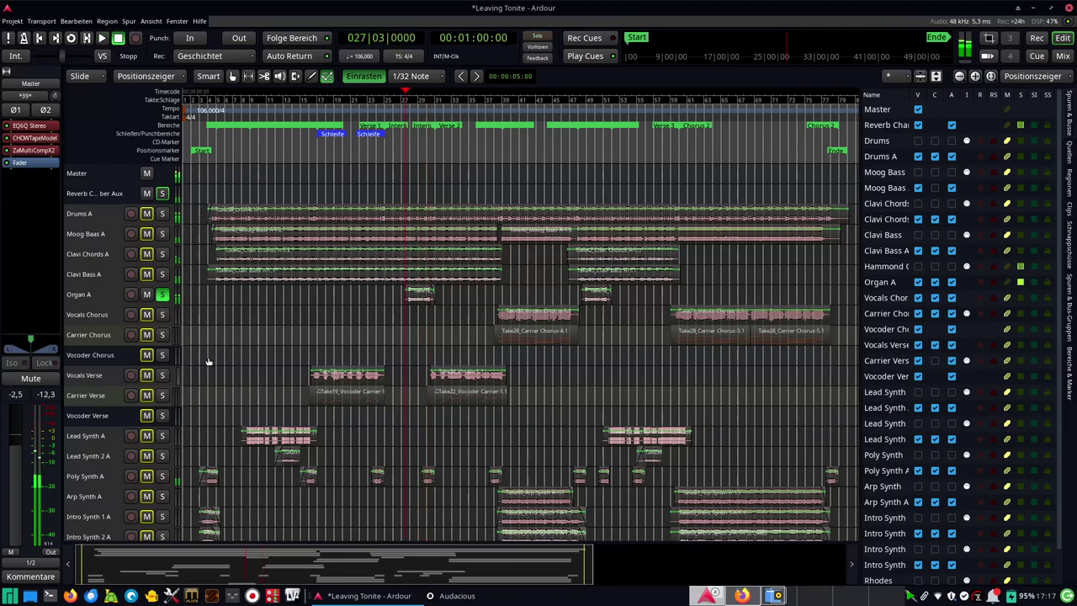
Switch the solo from Organ A to Moog Baas A, play it from about bar 5, clear the solo and stop playback.
scroll(211, 354, down, 3)
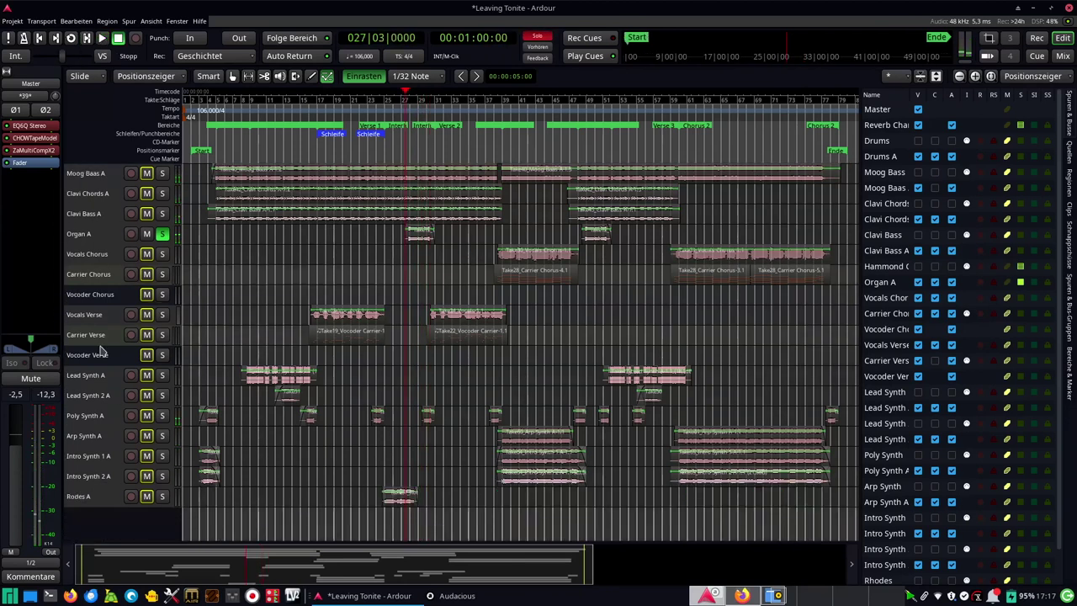
scroll(100, 350, up, 3)
scroll(101, 350, down, 4)
scroll(105, 350, up, 2)
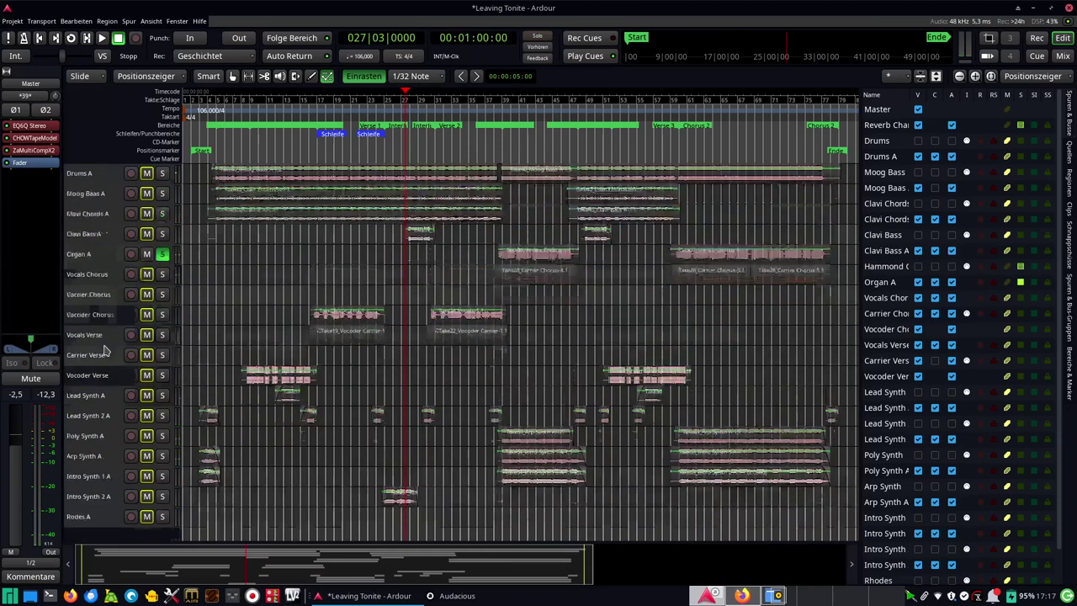
scroll(104, 350, up, 2)
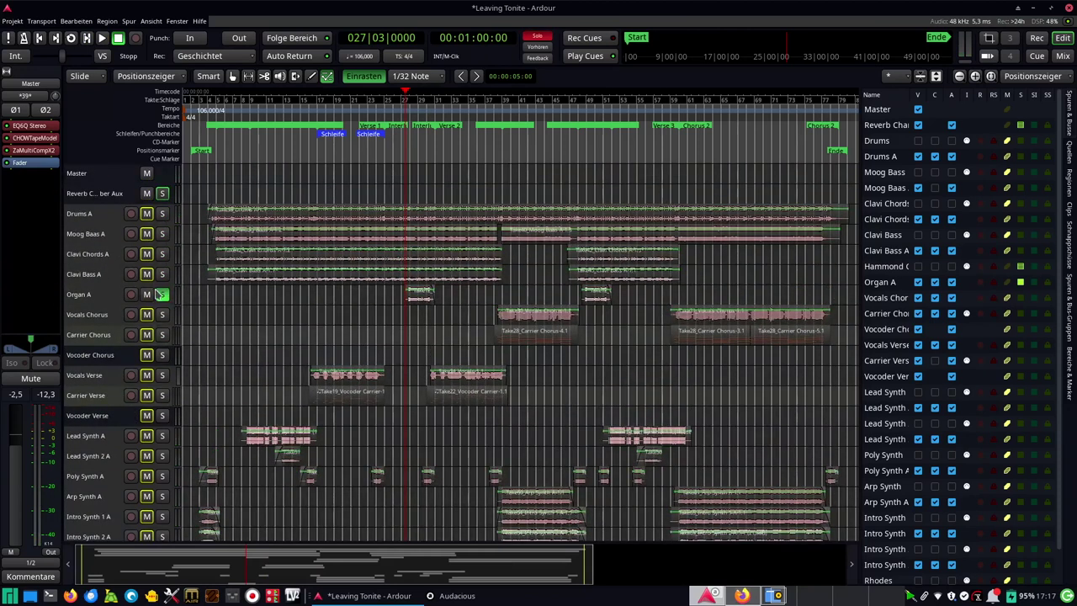
click(161, 294)
click(162, 234)
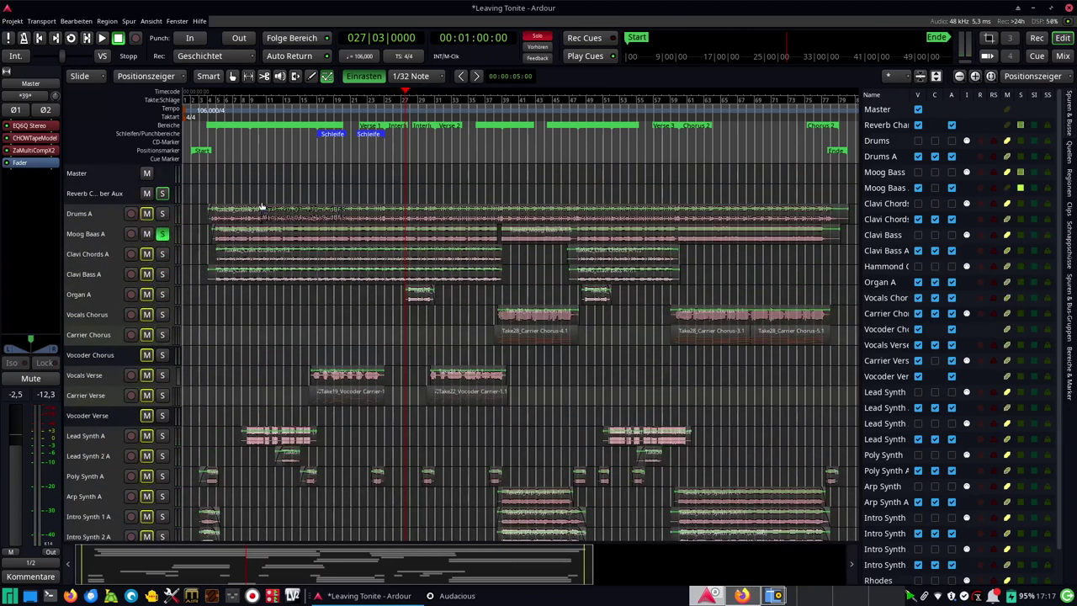
click(221, 149)
key(space)
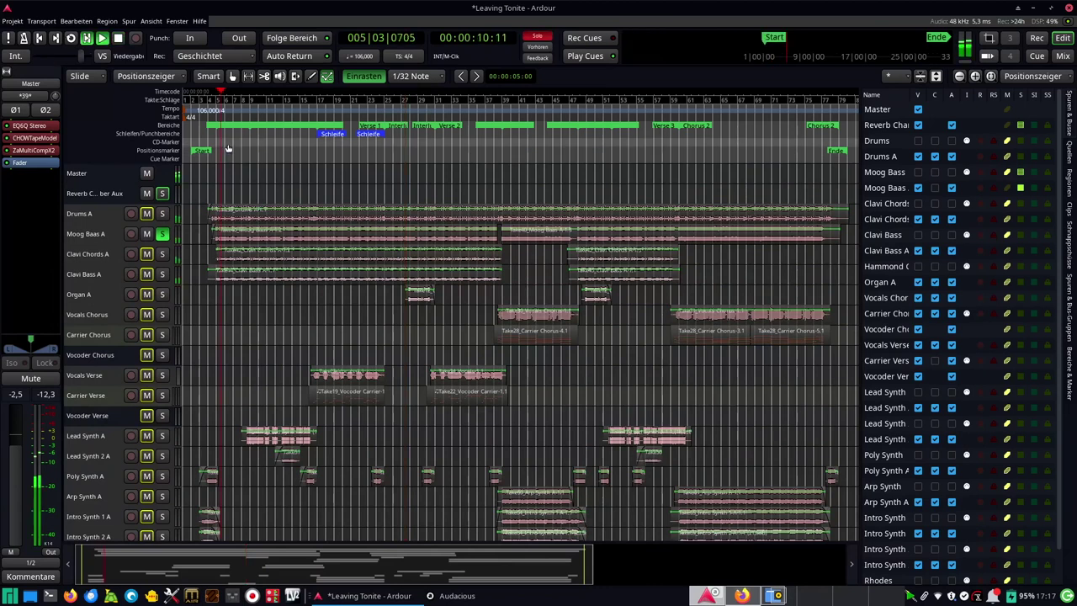
click(164, 234)
key(space)
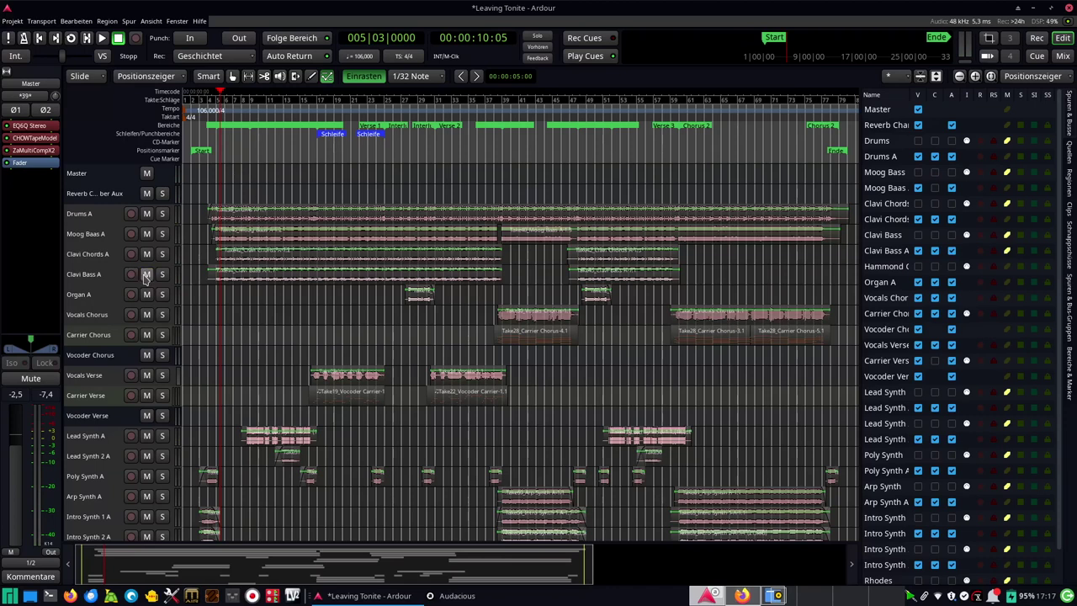
Solo the Clavi Bass A track, play it from about bar 5, clear the solo and stop playback.
click(163, 275)
key(space)
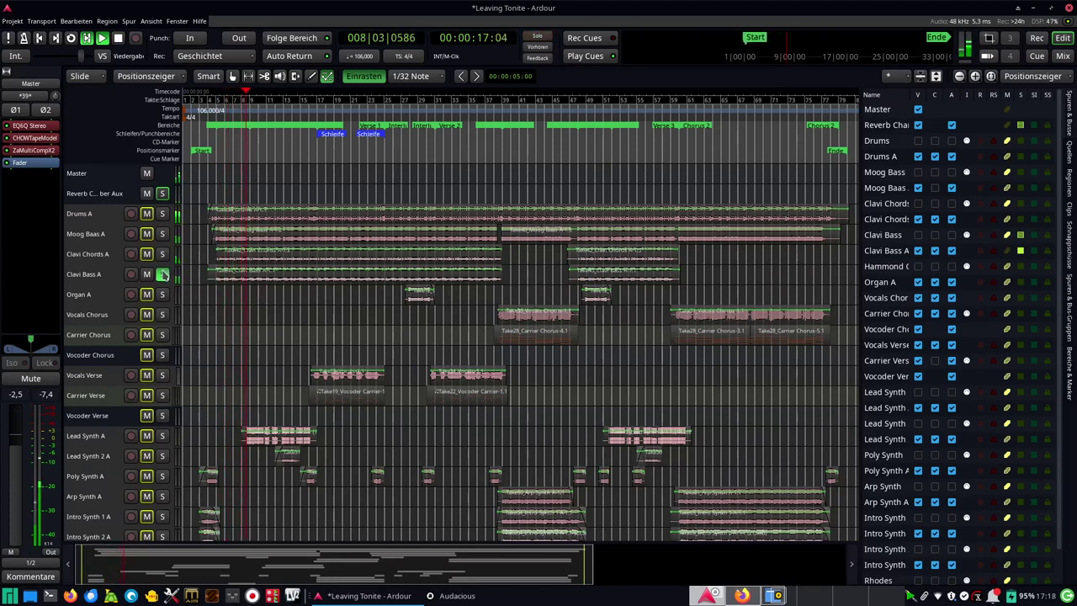
click(162, 275)
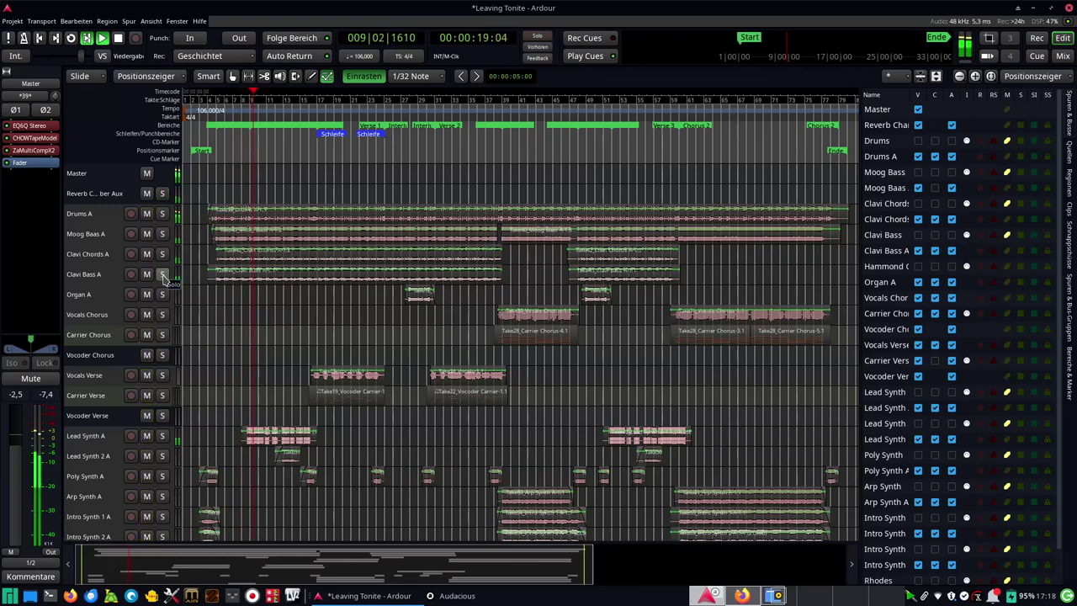
key(space)
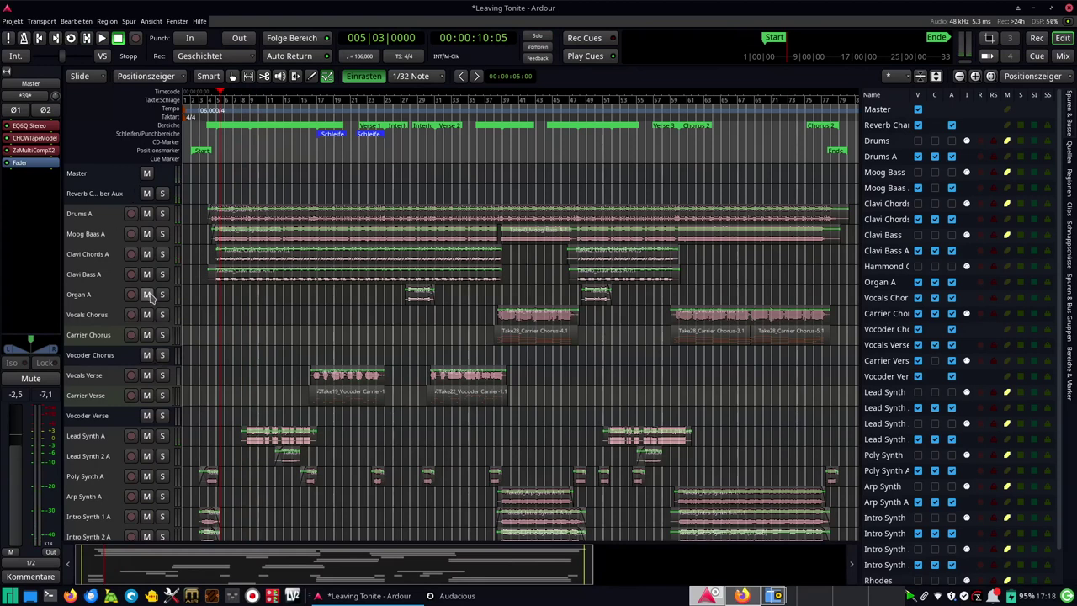
Solo the Rodes A track, play its region from about the end of bar 24 and stop playback.
scroll(160, 282, down, 4)
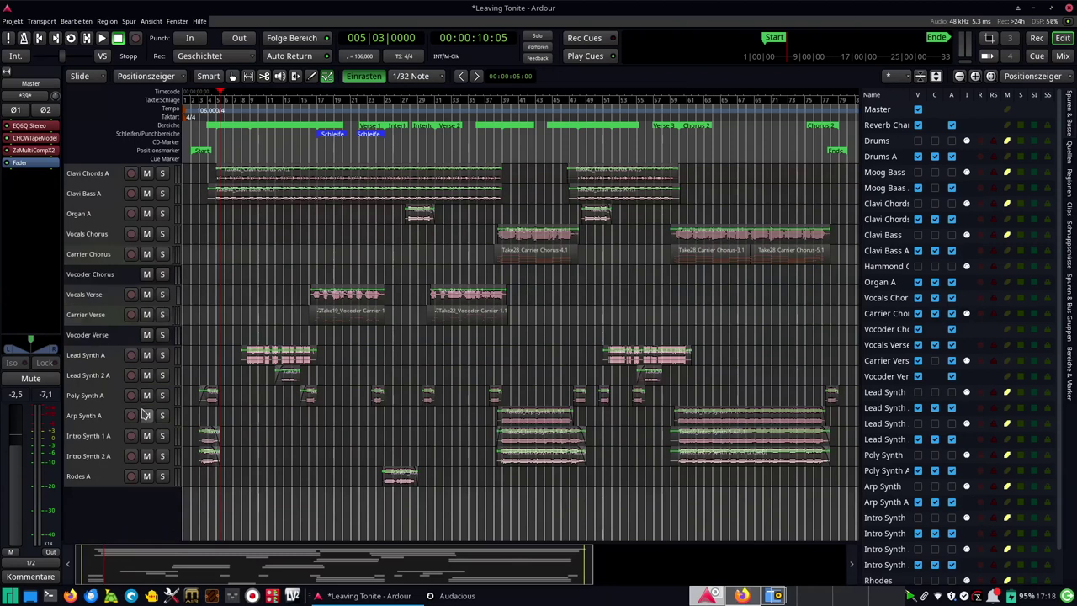
click(162, 477)
click(376, 165)
key(space)
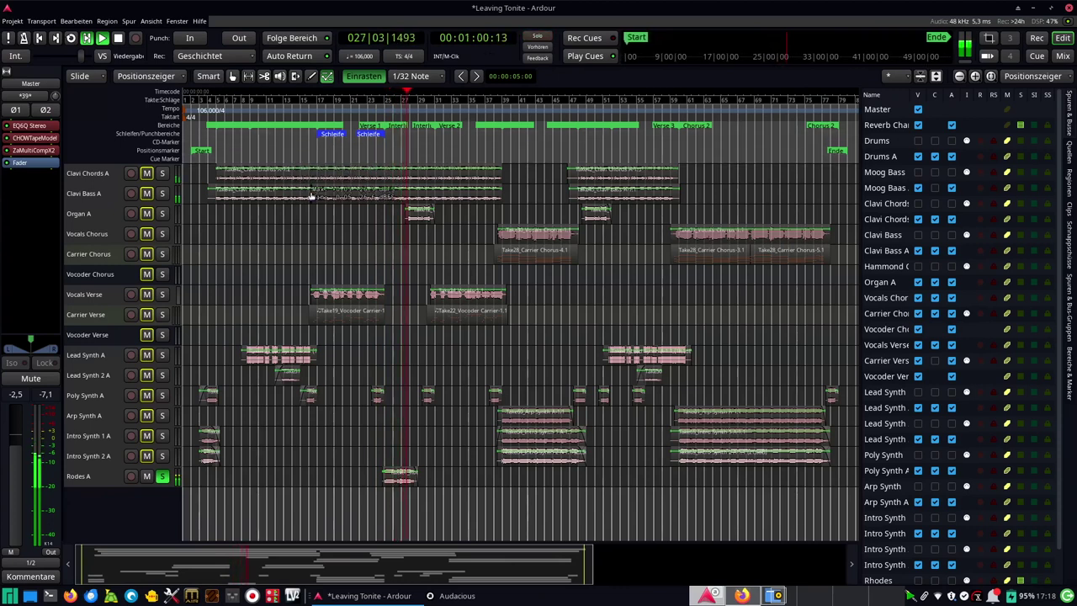
key(space)
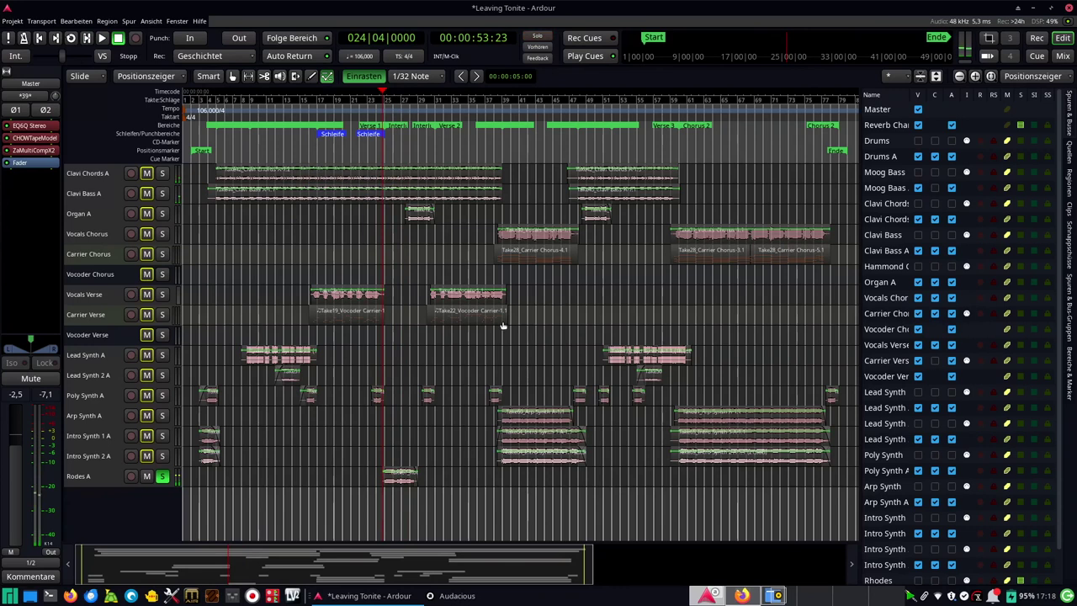
Switch the solo from Rodes A to Poly Synth A, play it from bar 15, stop playback and clear the solo.
click(284, 148)
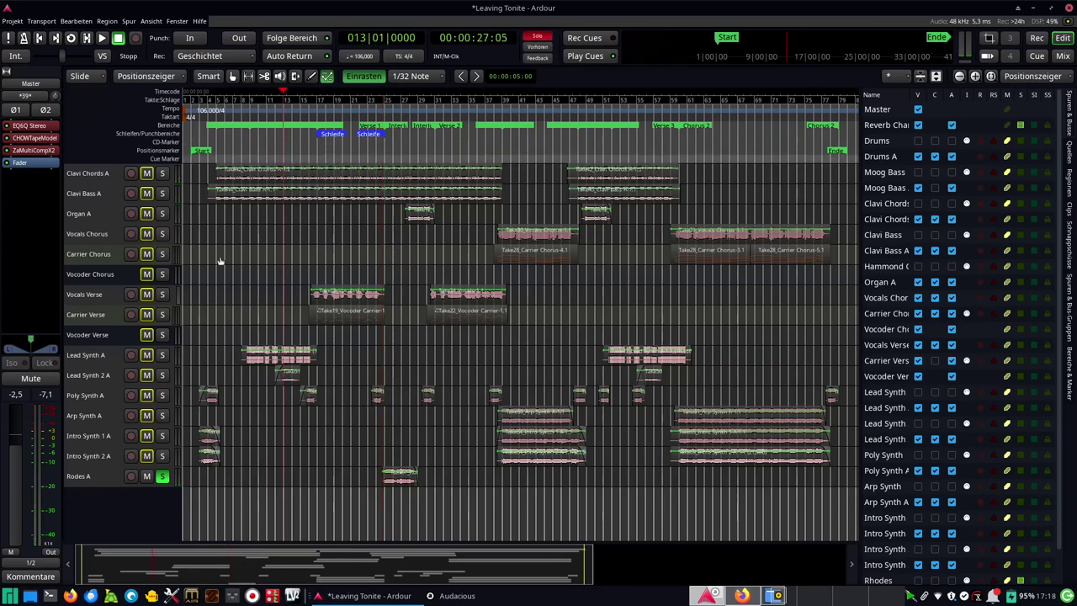
click(163, 476)
click(163, 396)
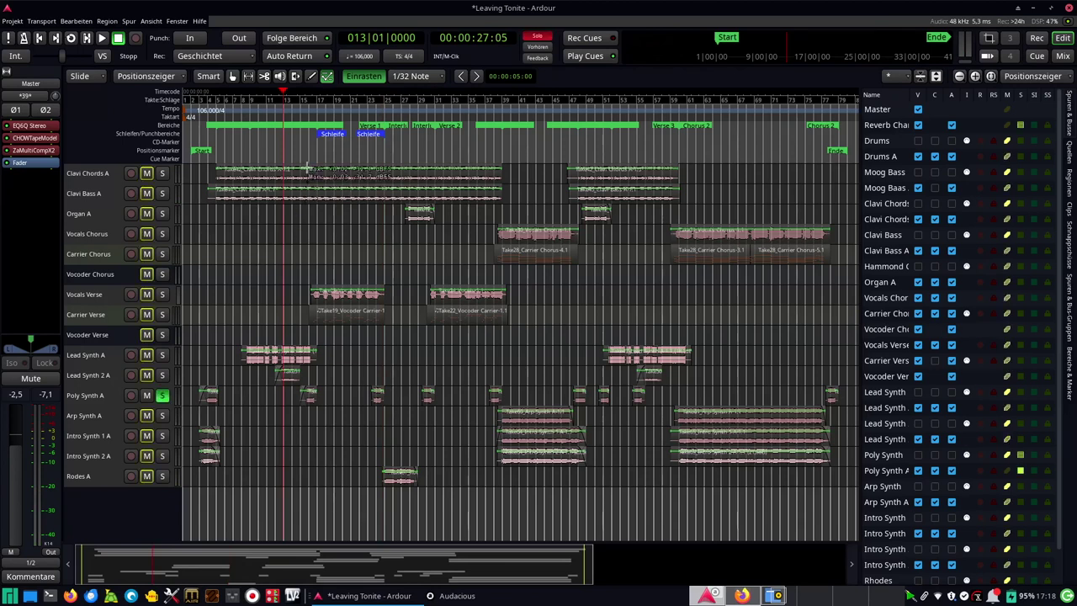
click(292, 149)
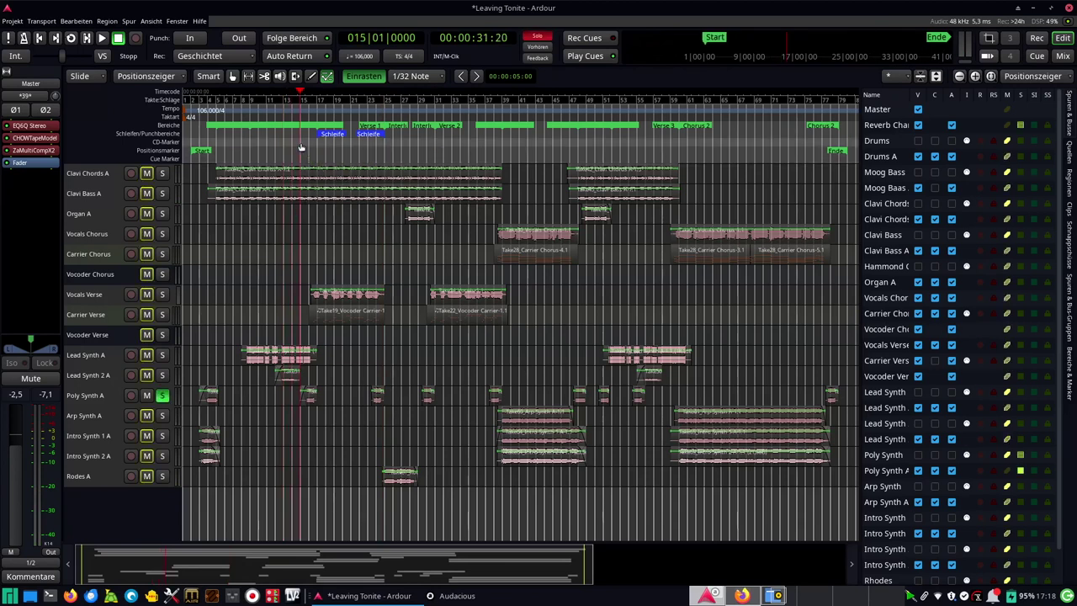
click(302, 149)
key(space)
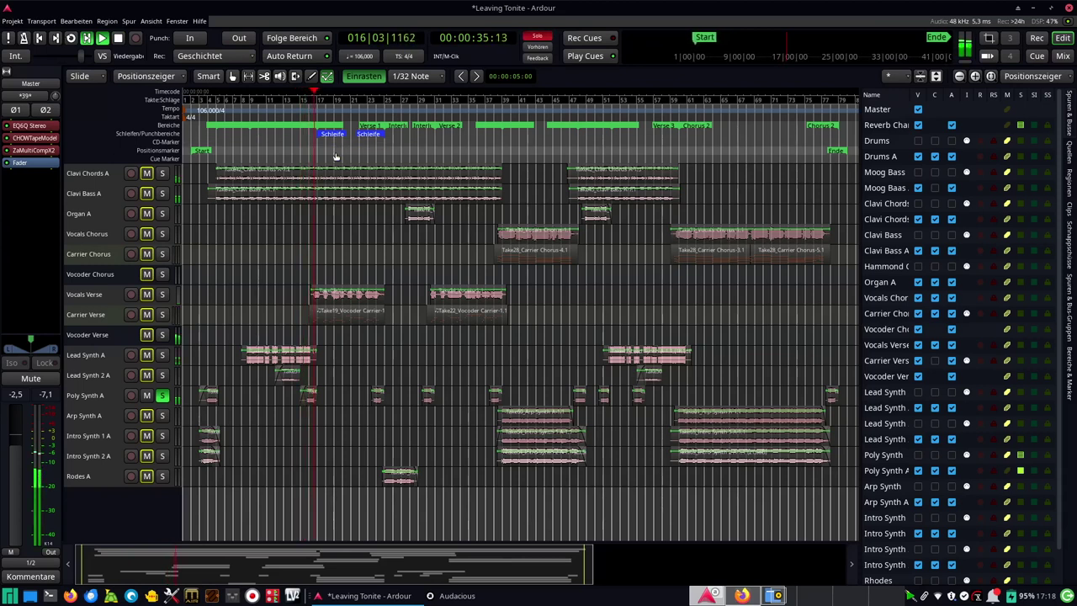
key(space)
click(162, 396)
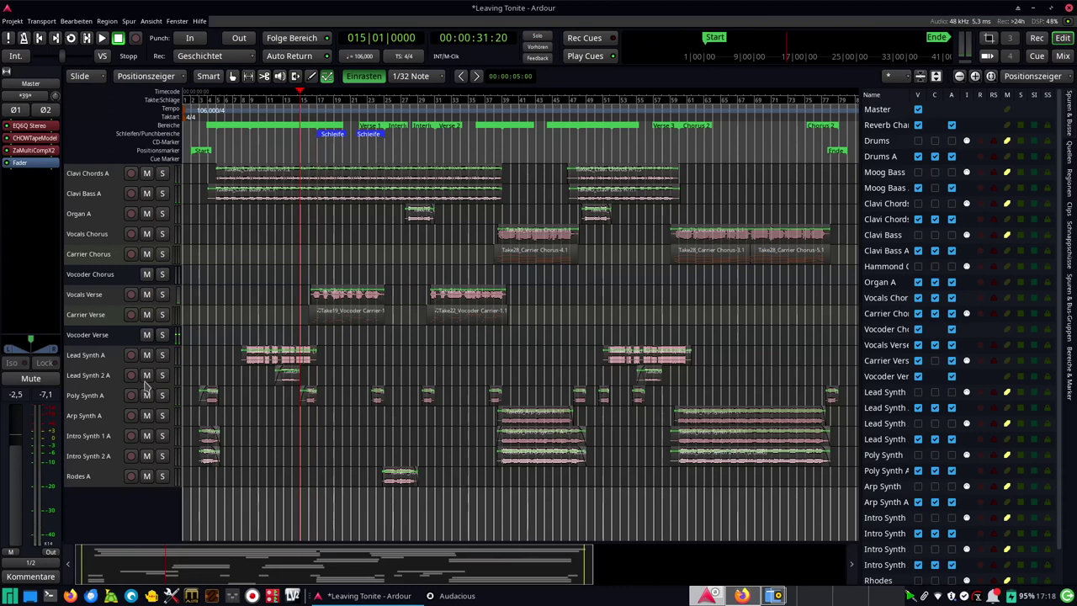
Solo the Vocoder Verse bus, play its second verse from about bar 30, clear the solo and stop playback.
scroll(143, 341, up, 1)
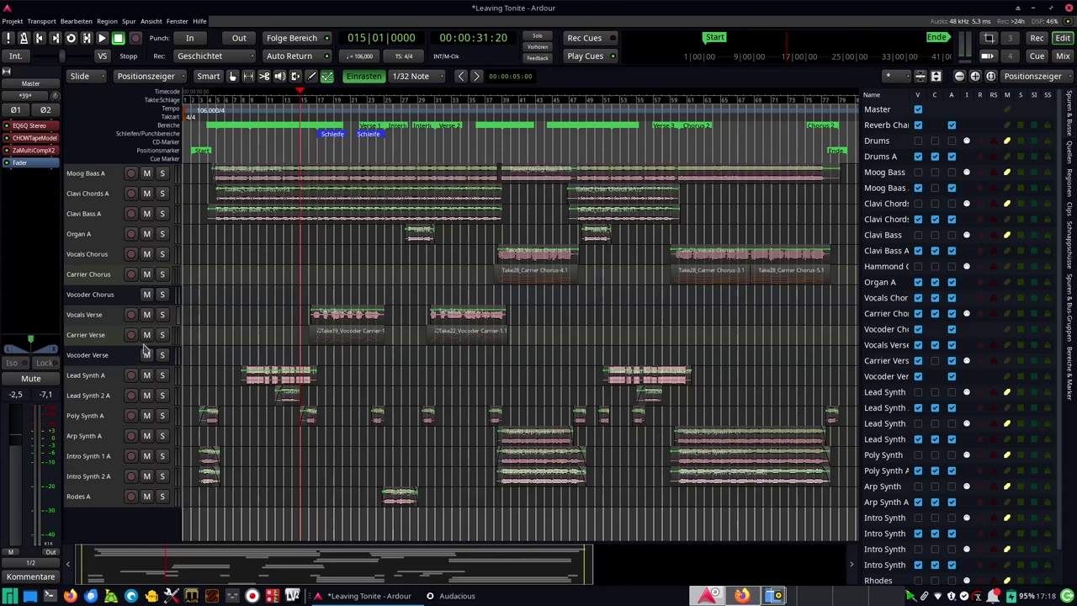
click(425, 145)
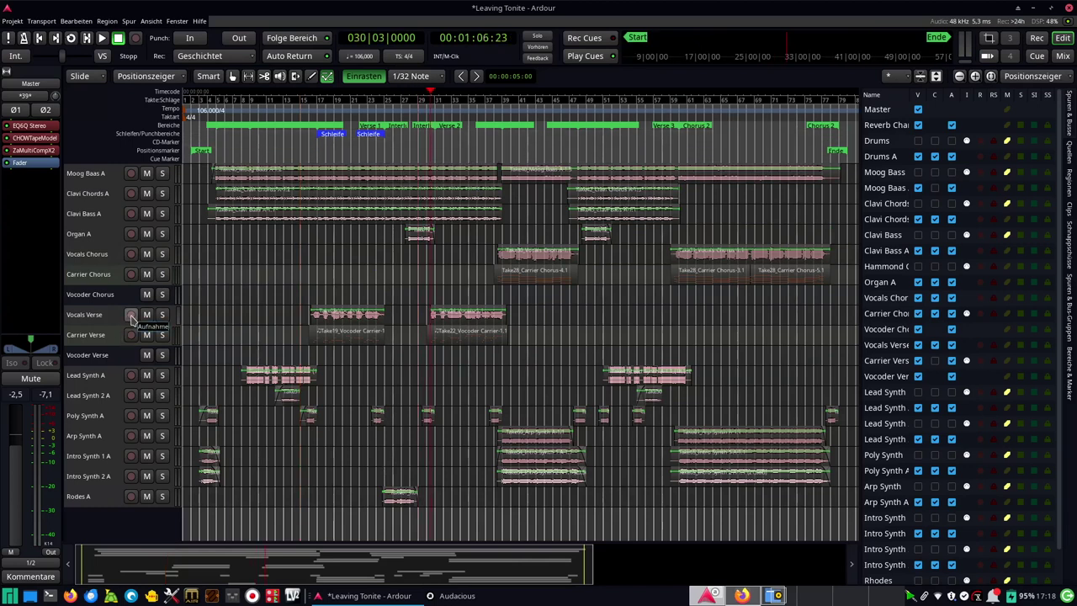
click(162, 355)
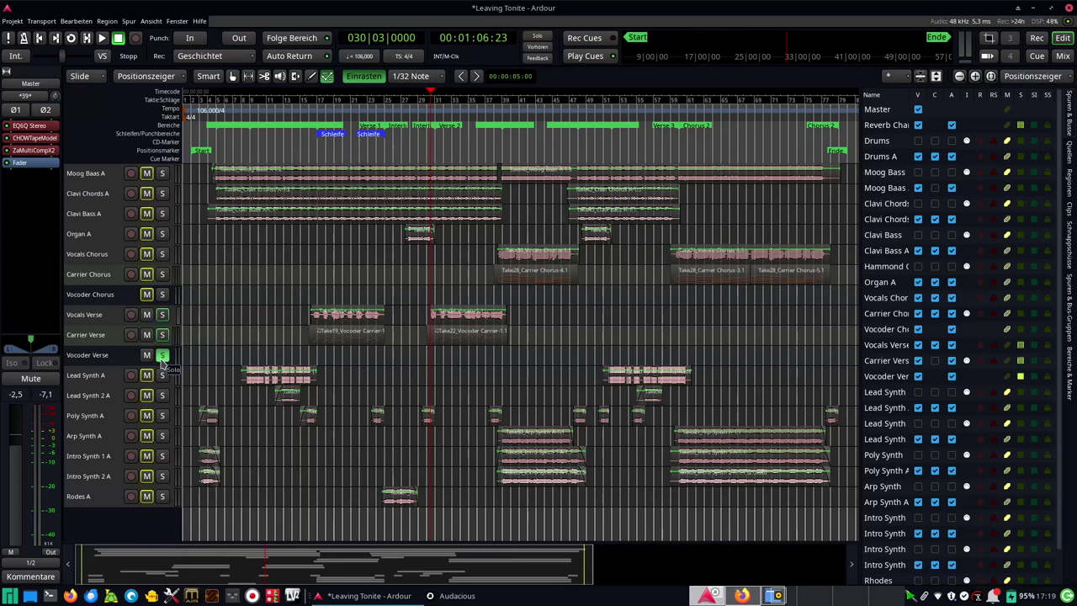
key(space)
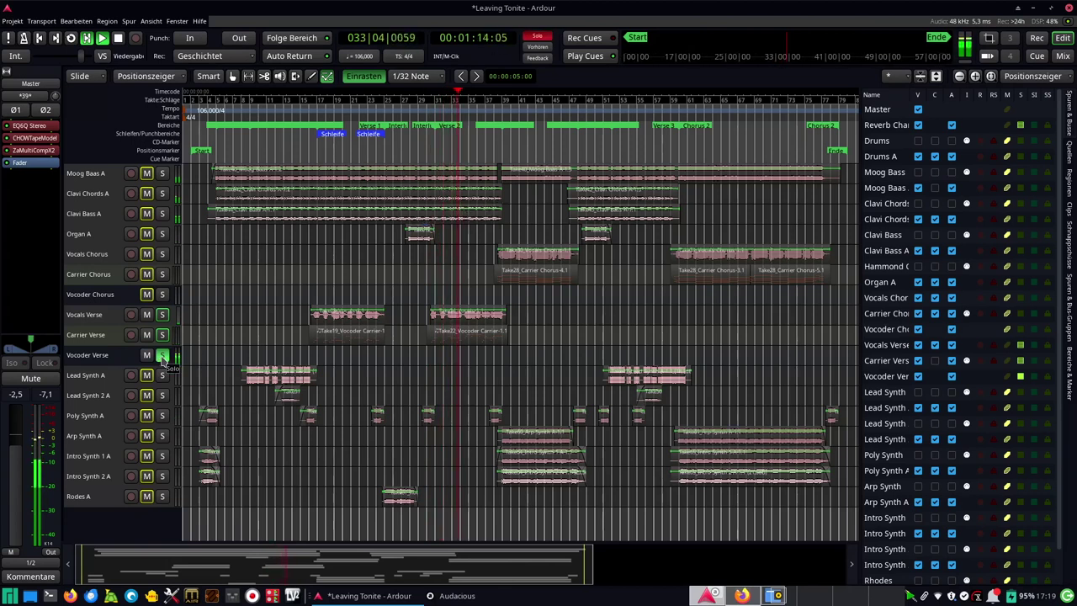
click(162, 356)
key(space)
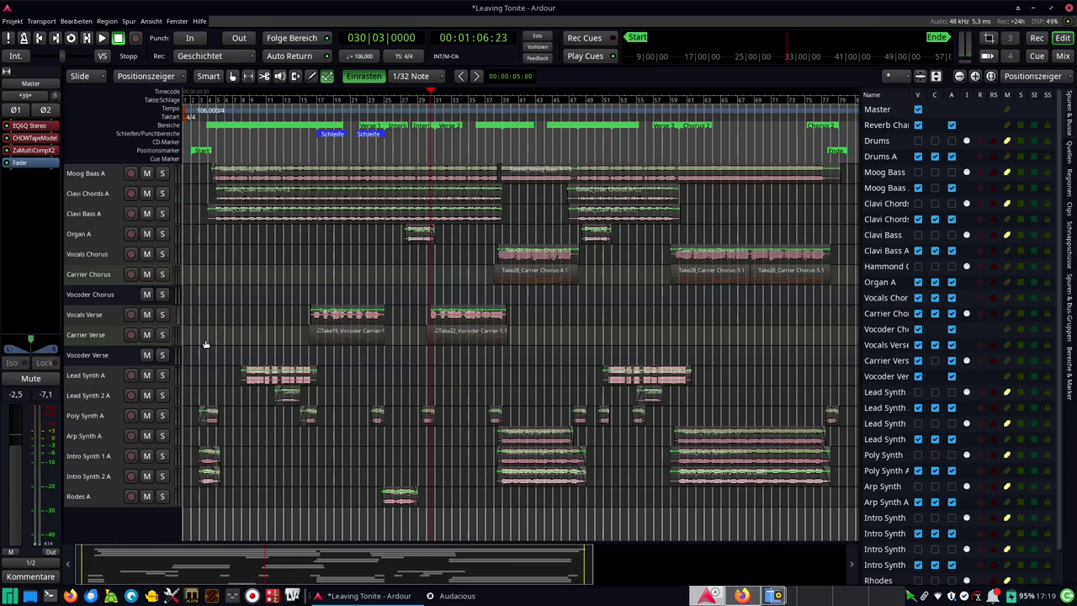
Solo the Drums A track, play it from bar 4, stop playback and clear the solo.
scroll(160, 354, up, 1)
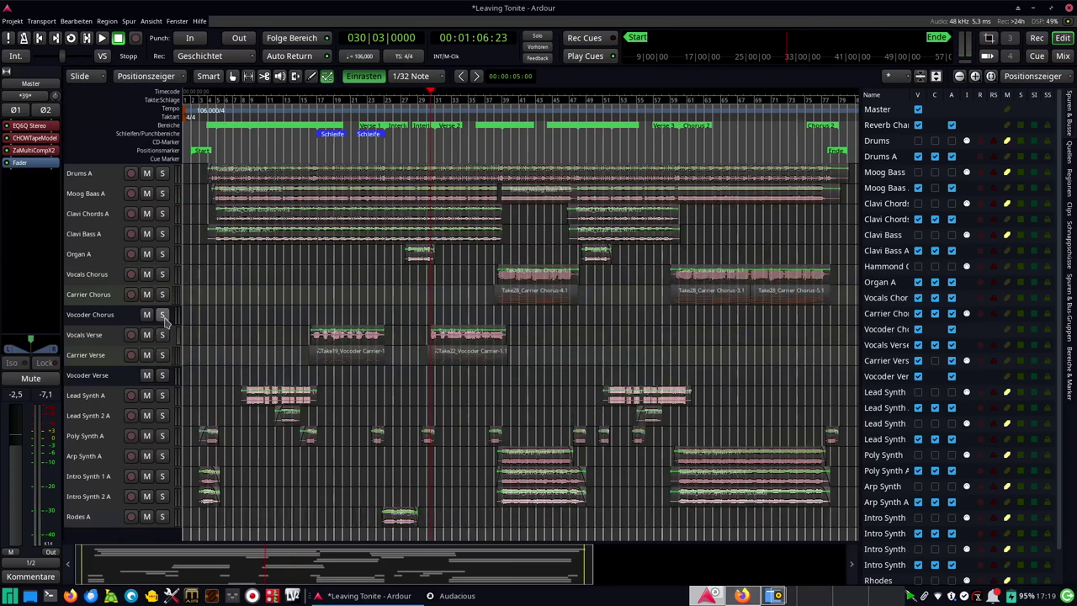
scroll(161, 315, up, 2)
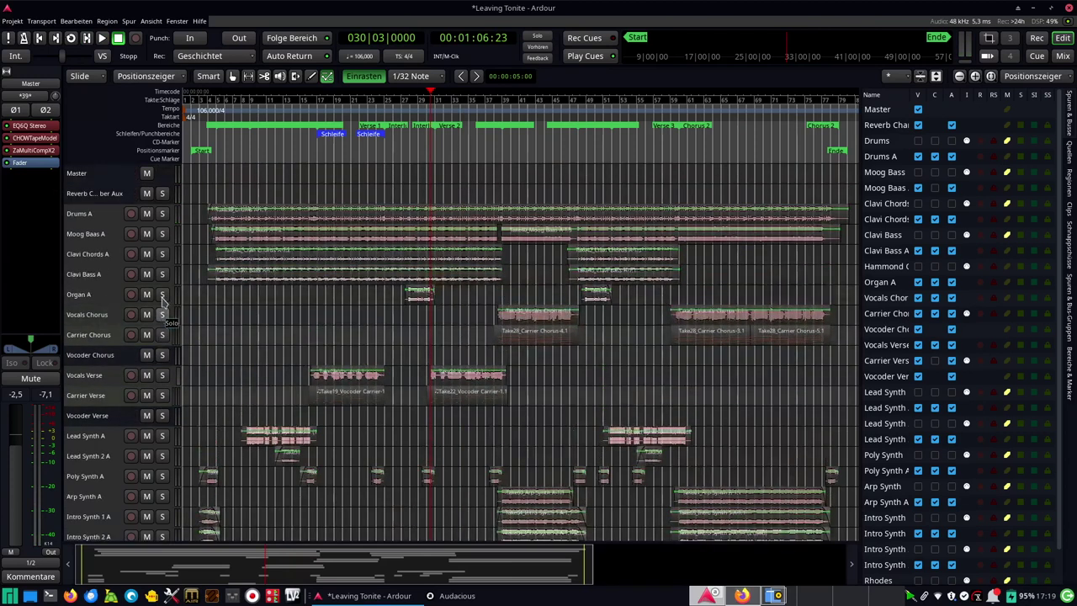
key(Home)
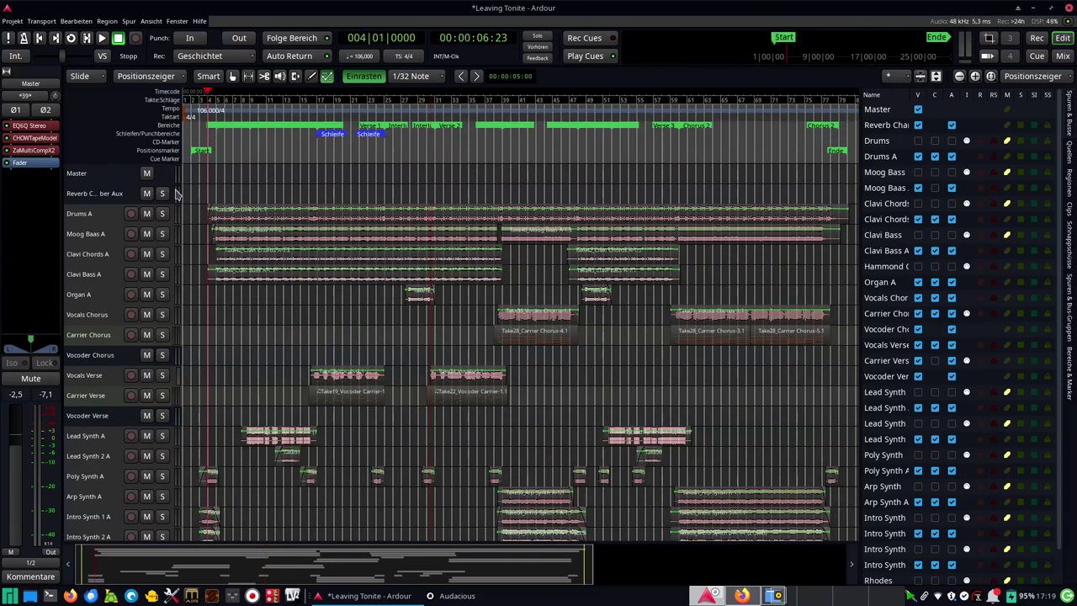
click(162, 213)
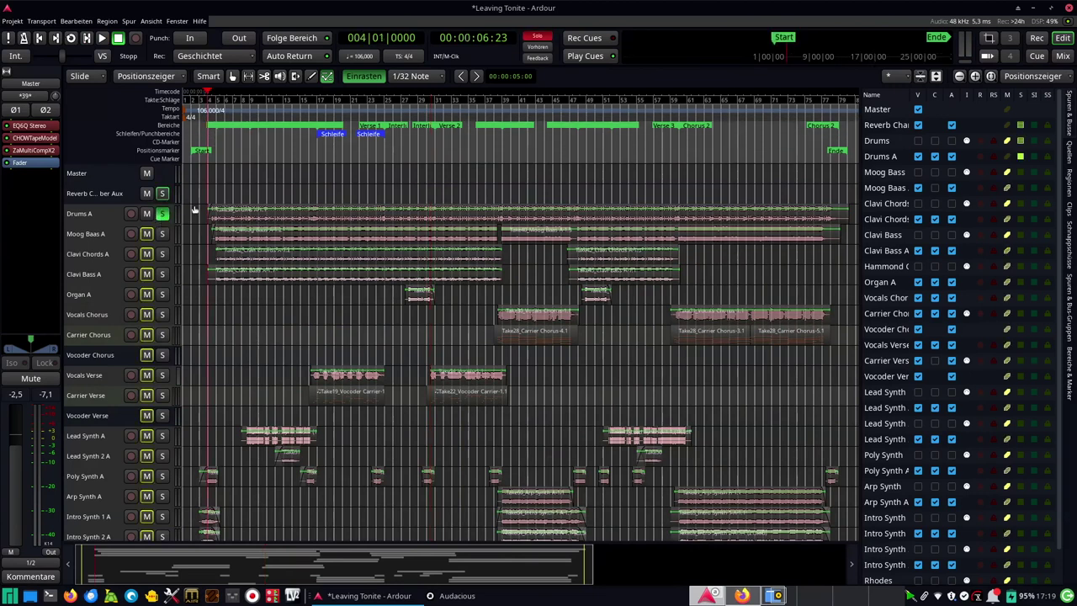
key(space)
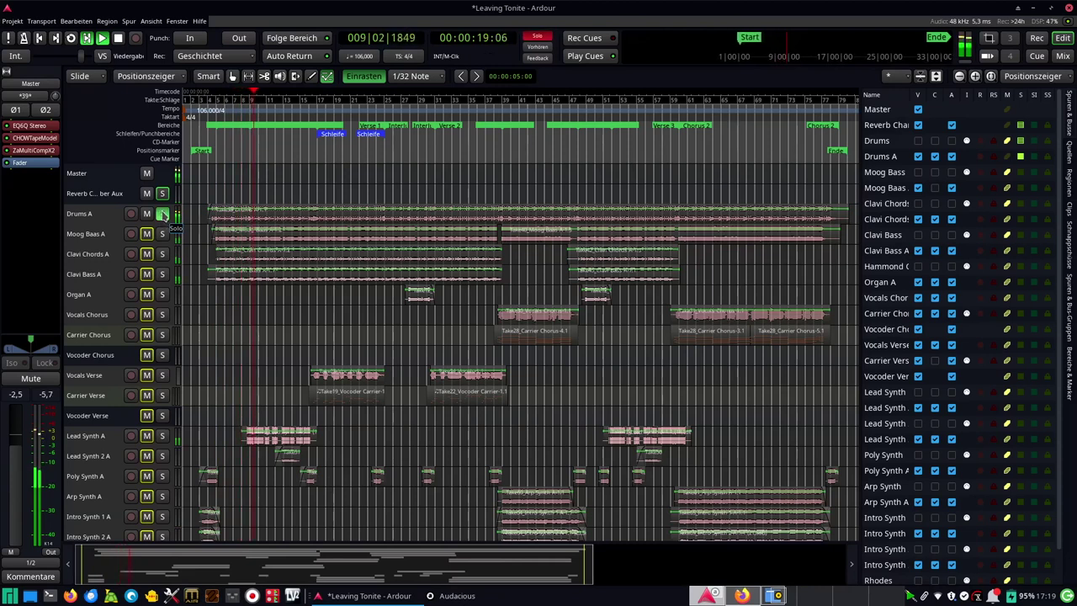
key(space)
click(163, 215)
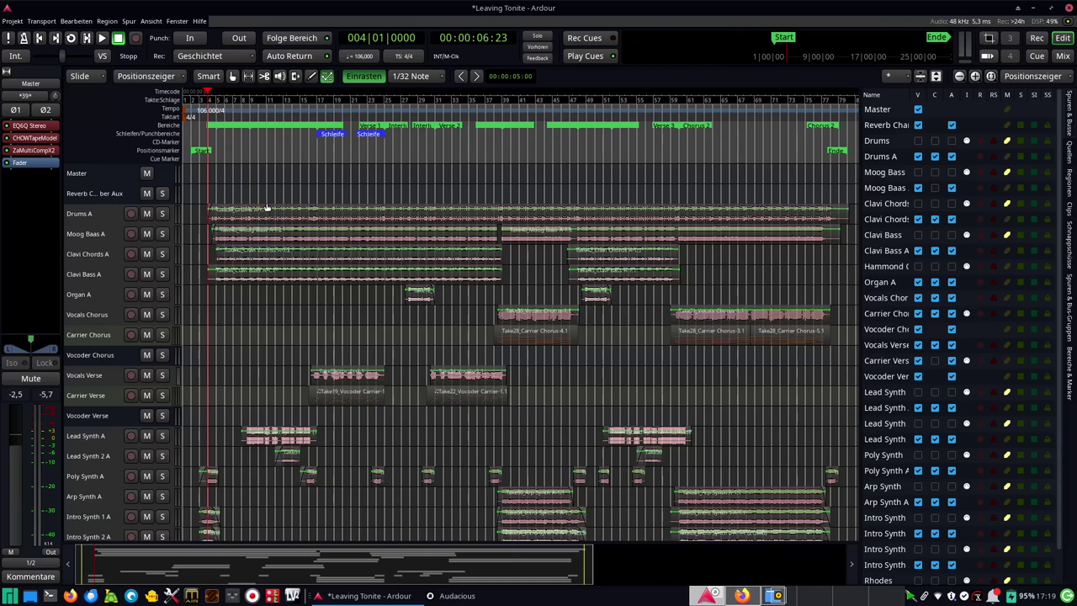
Solo Intro Synth 1 A and Intro Synth 2 A together, play them from bar 39 and stop playback.
scroll(268, 359, down, 1)
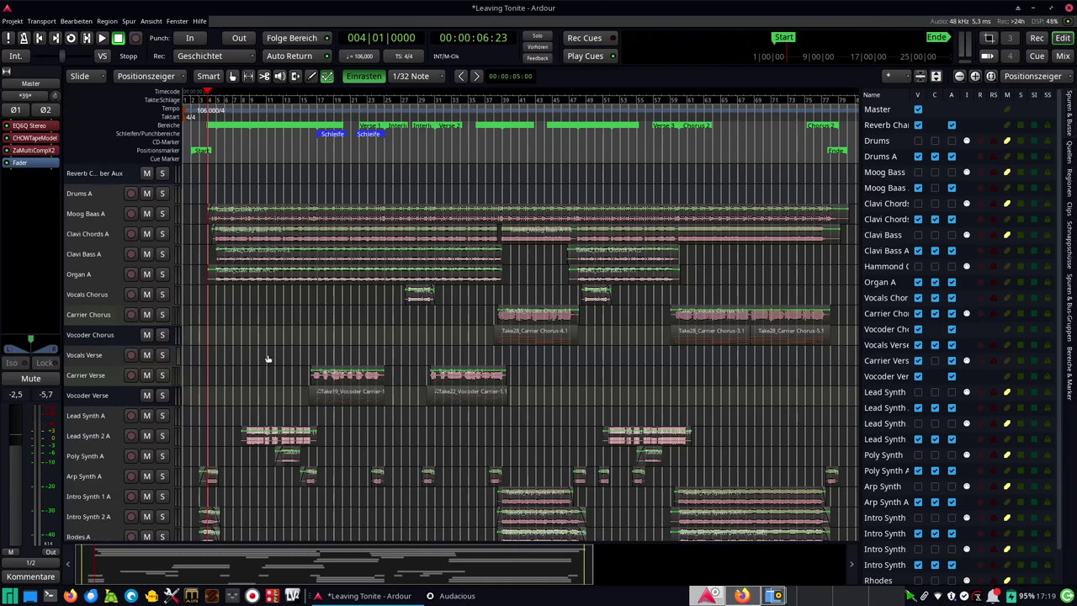
scroll(268, 359, down, 2)
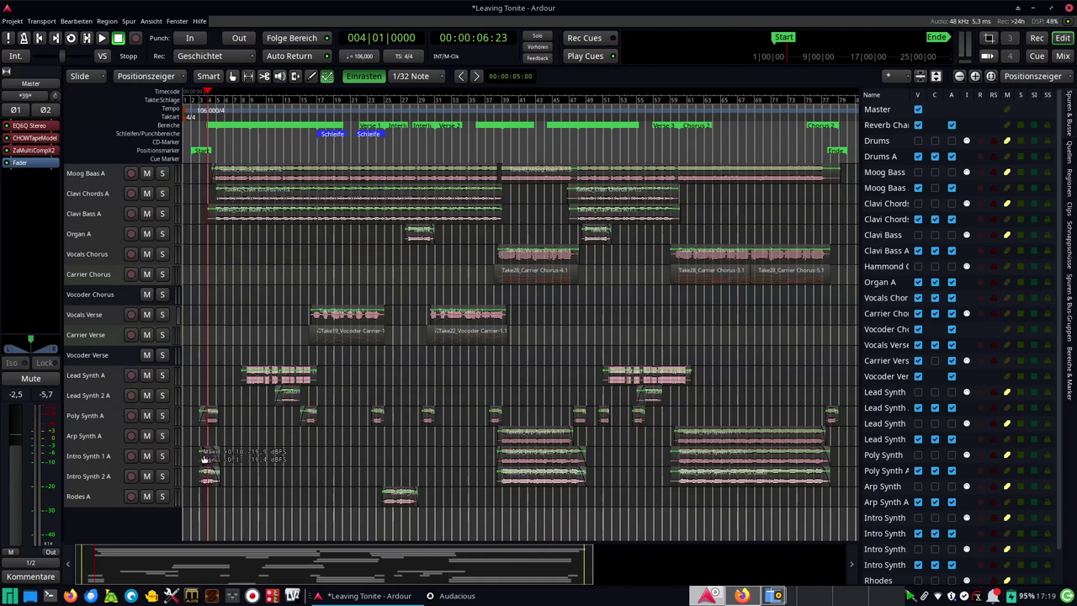
click(504, 154)
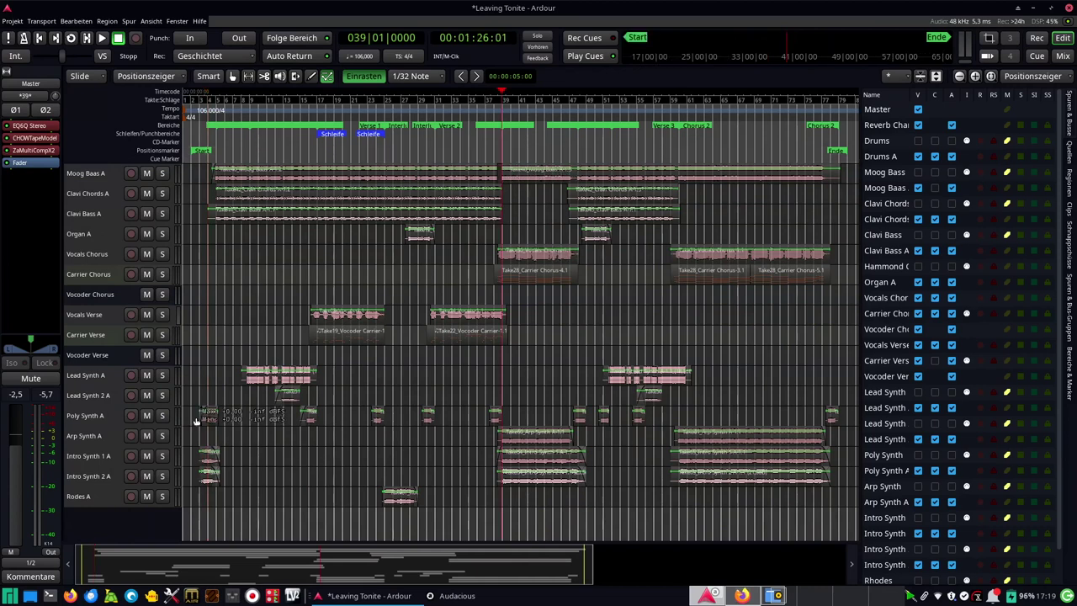
click(162, 457)
click(163, 476)
key(space)
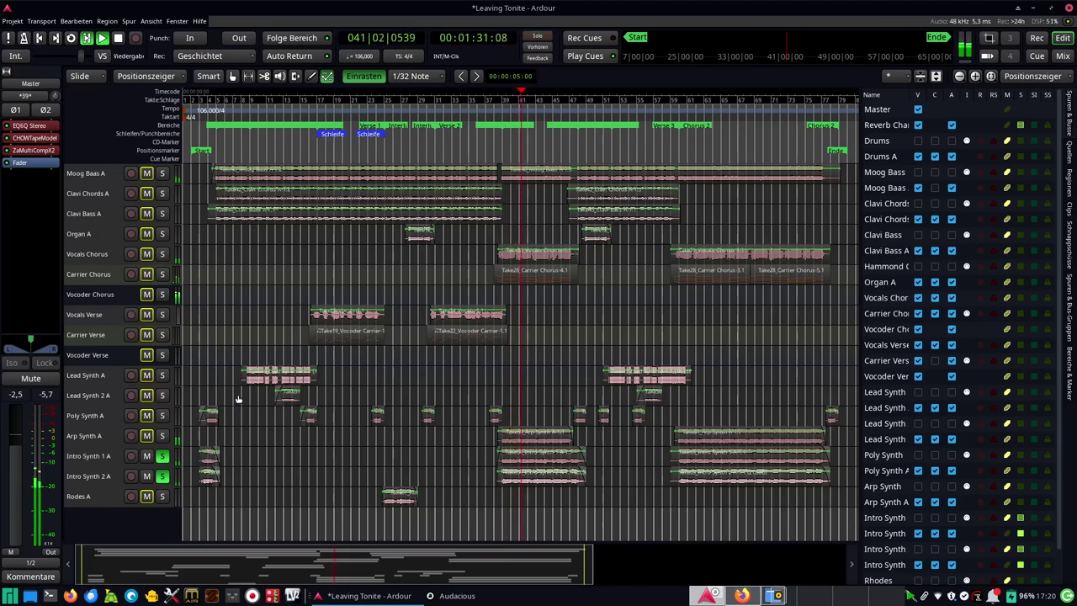
key(space)
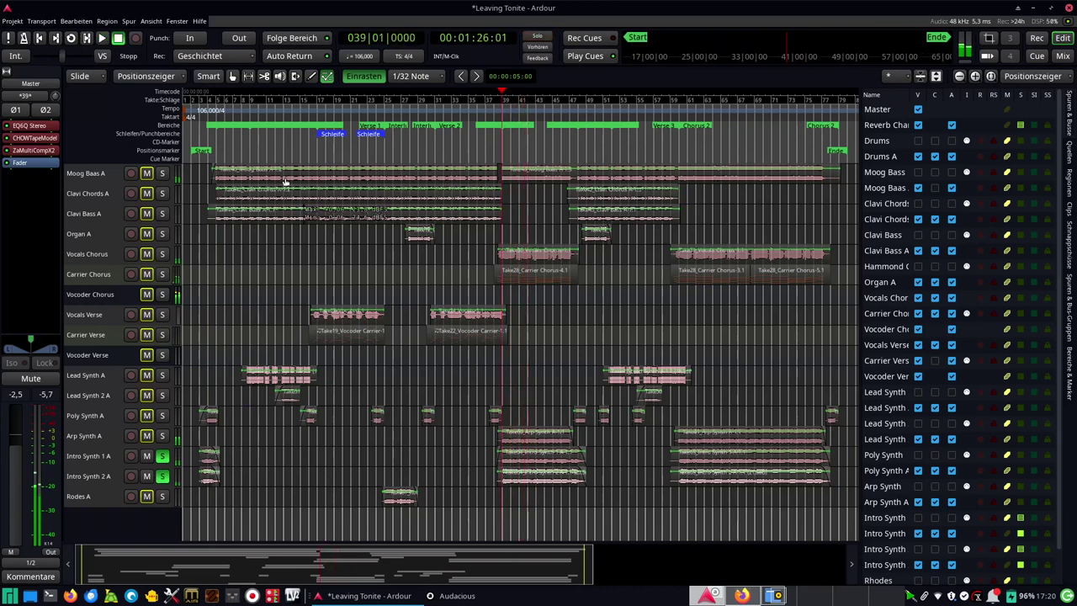
Switch the solo from the two Intro Synth tracks to Lead Synth A, play it from bar 9 and stop playback.
click(158, 457)
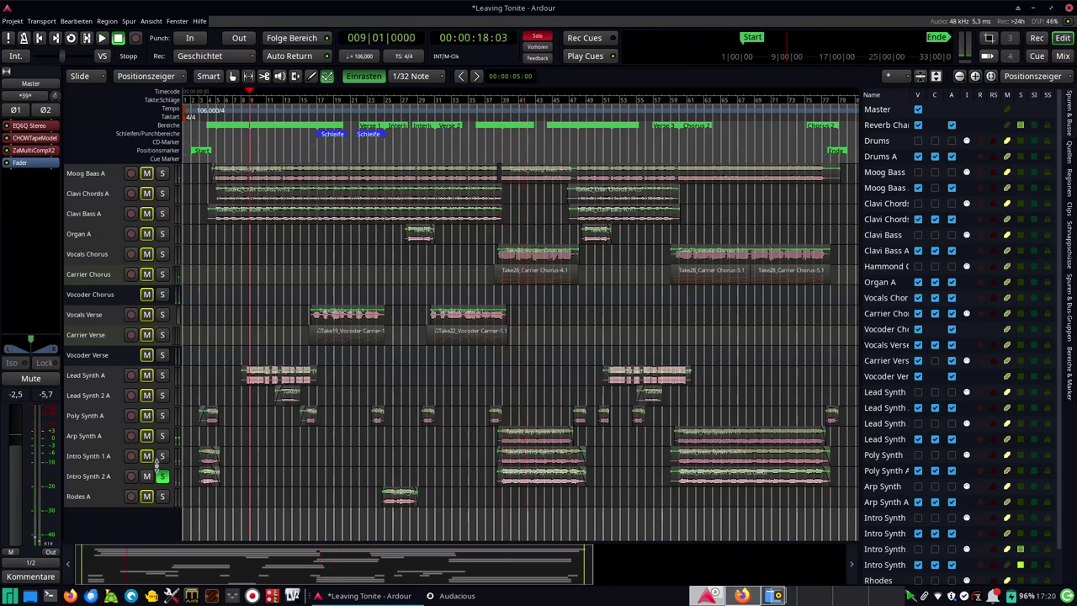
click(161, 477)
key(space)
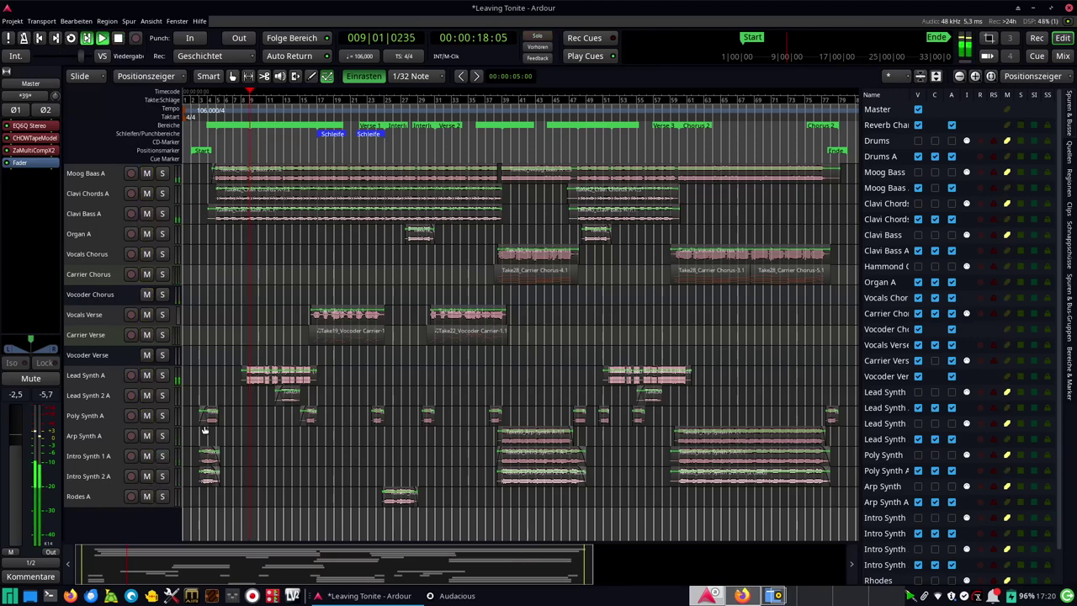
key(space)
click(163, 376)
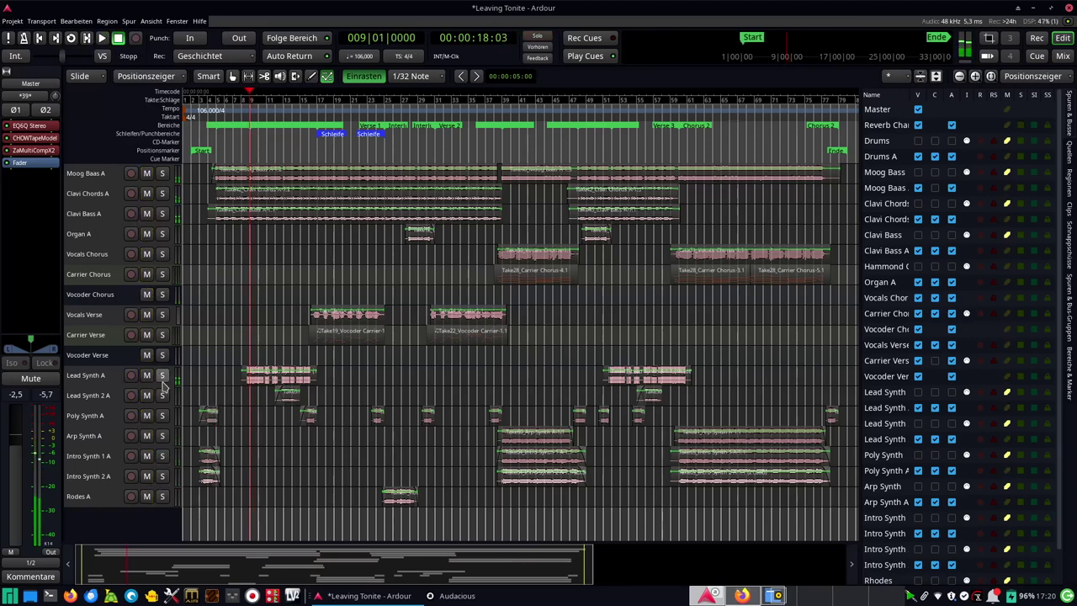
key(space)
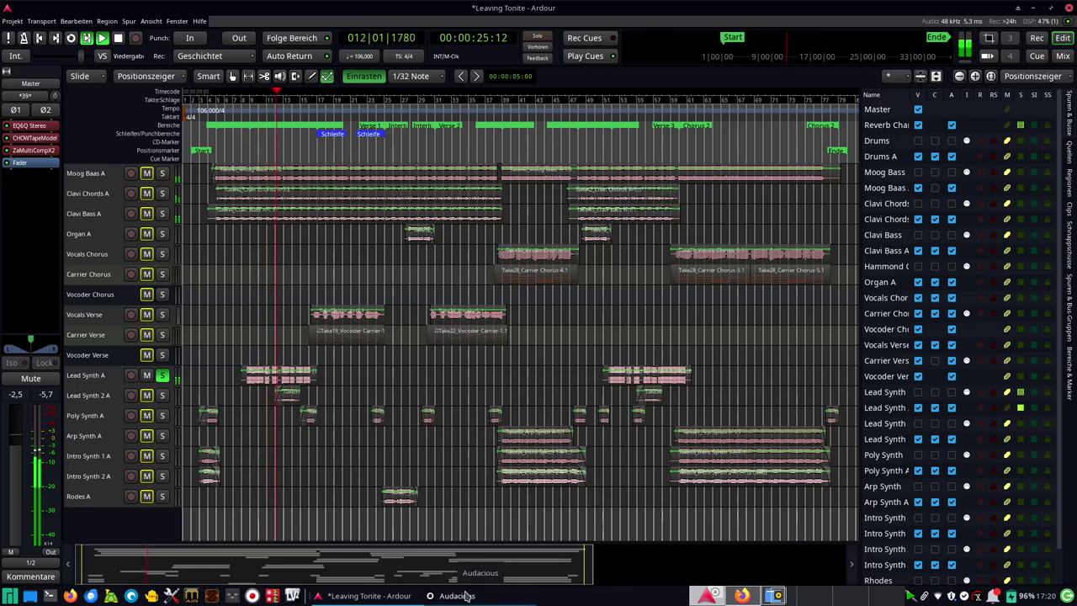
key(space)
Switch to the Audacious player window.
scroll(126, 397, up, 2)
scroll(126, 397, up, 1)
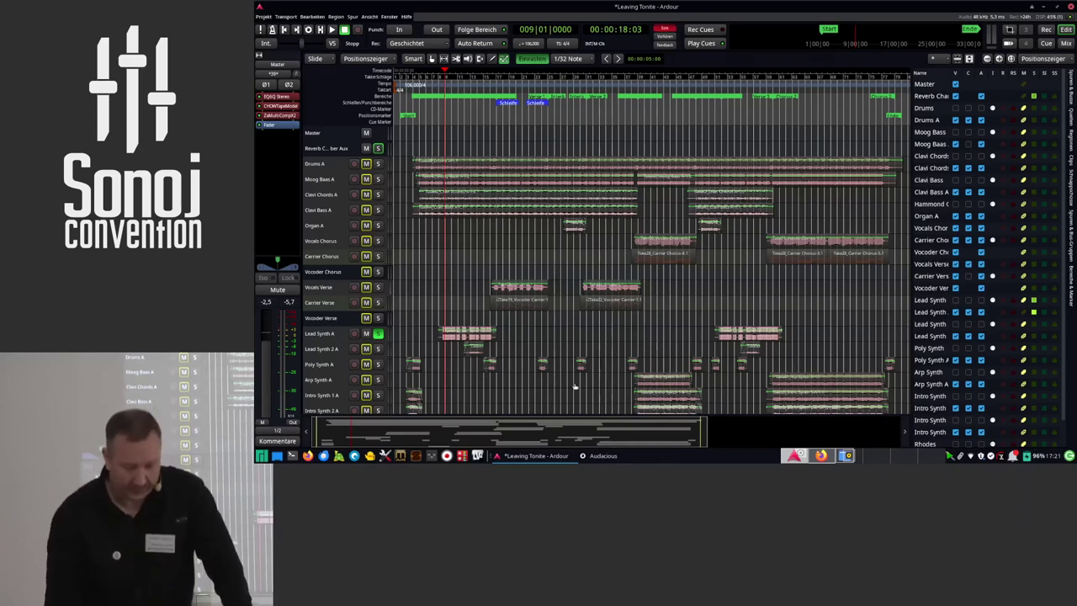
click(634, 459)
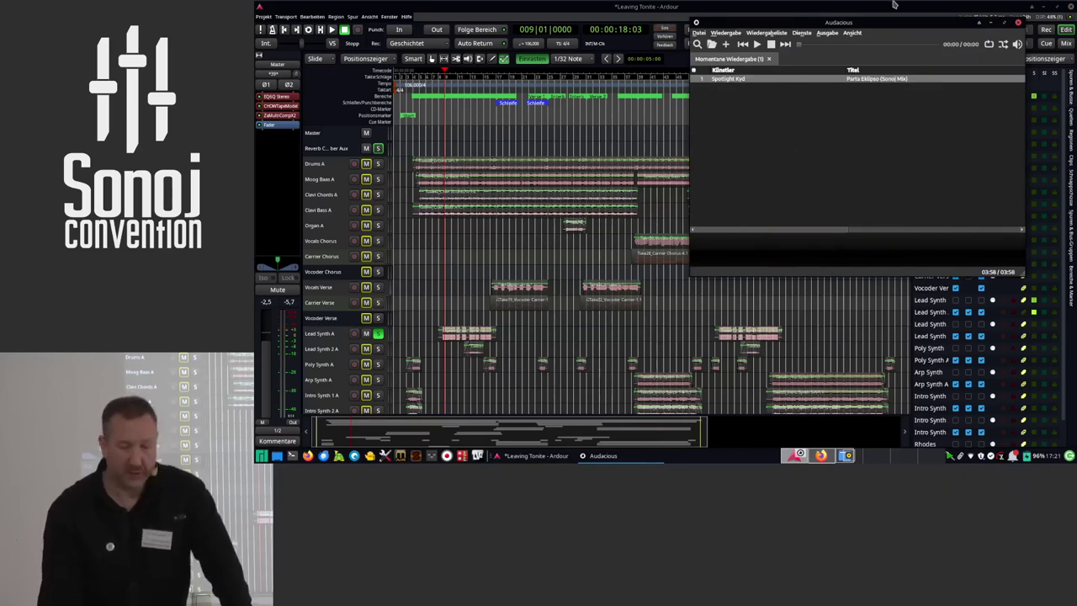
Back in Ardour, set the Master track's gain to -inf and return the playhead to the session start.
click(337, 132)
click(266, 301)
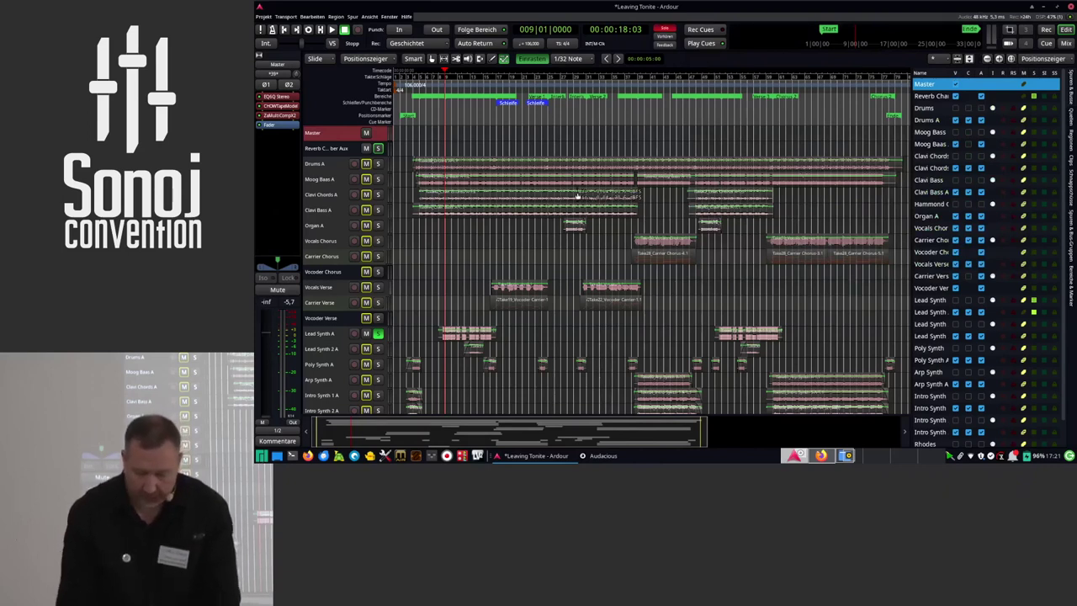
key(Home)
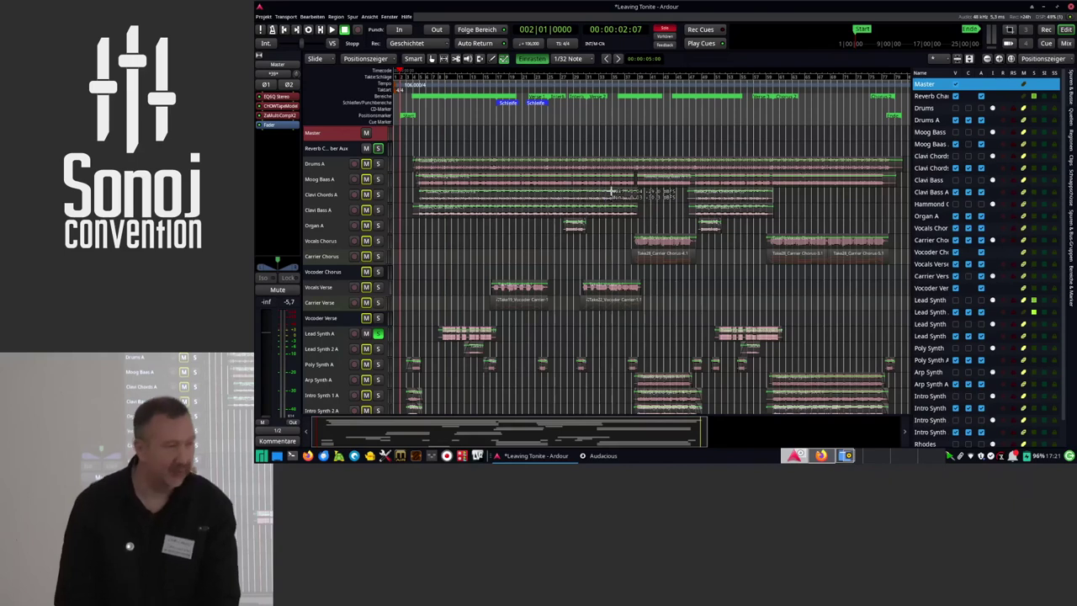
Bring up the Audacious player, check the workspace holding the file manager and volume control, and close Audacious.
key(alt+Tab)
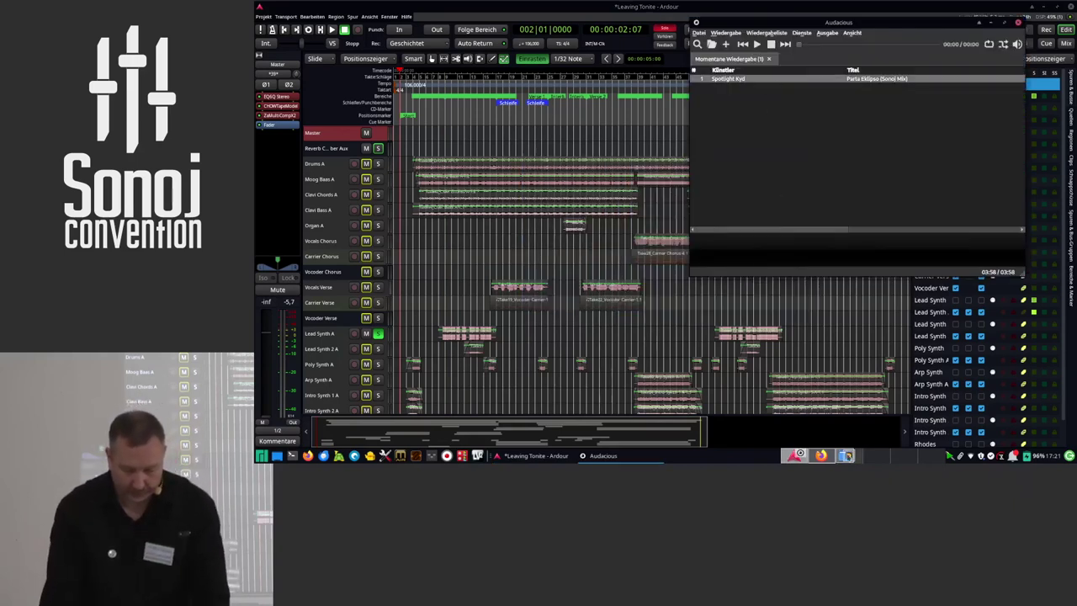
click(847, 455)
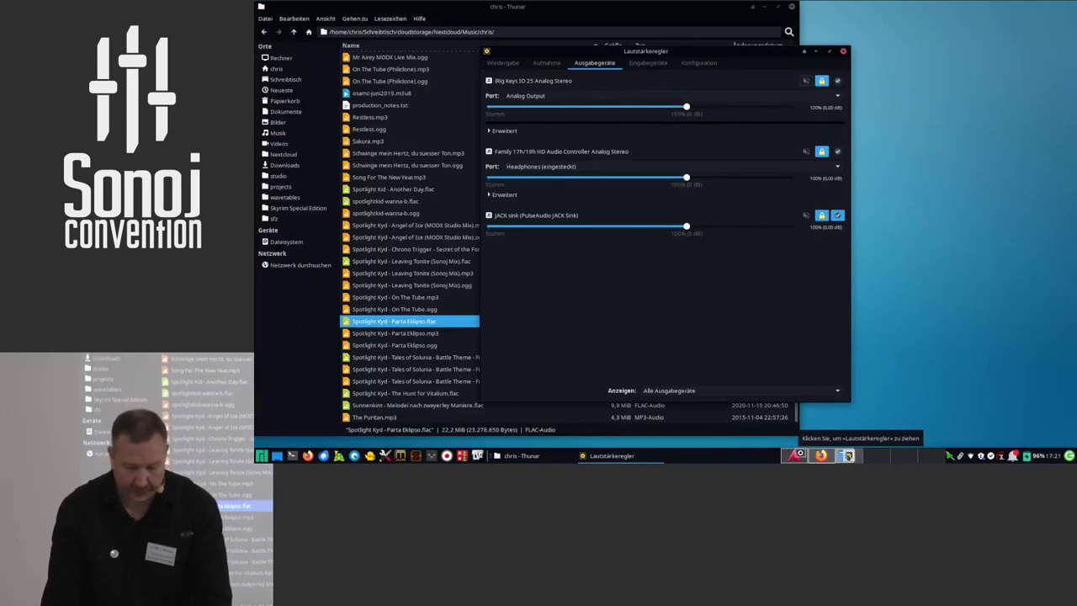
click(846, 455)
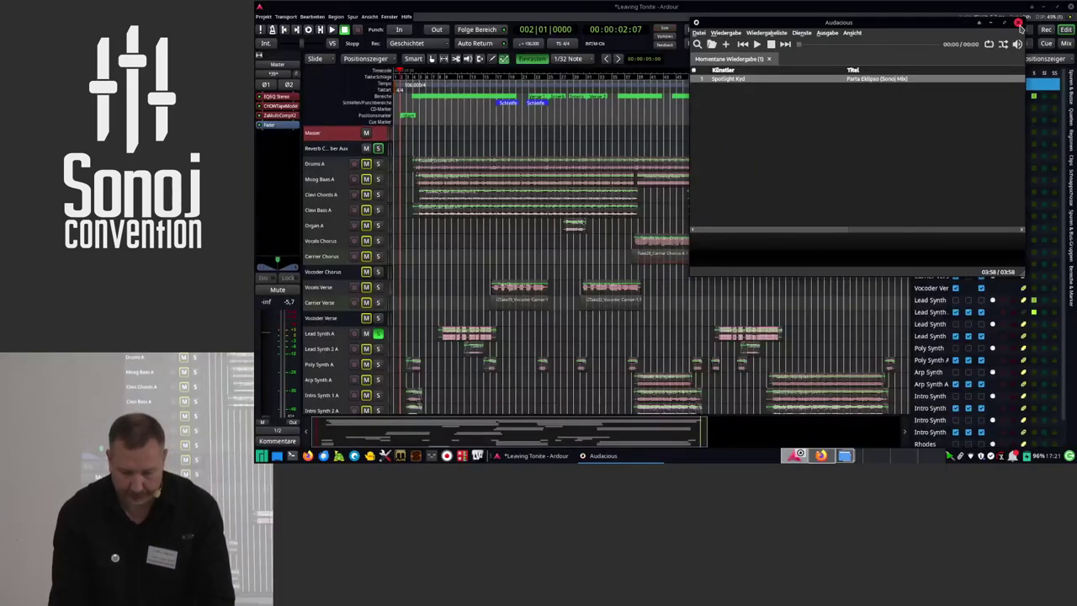
click(1020, 24)
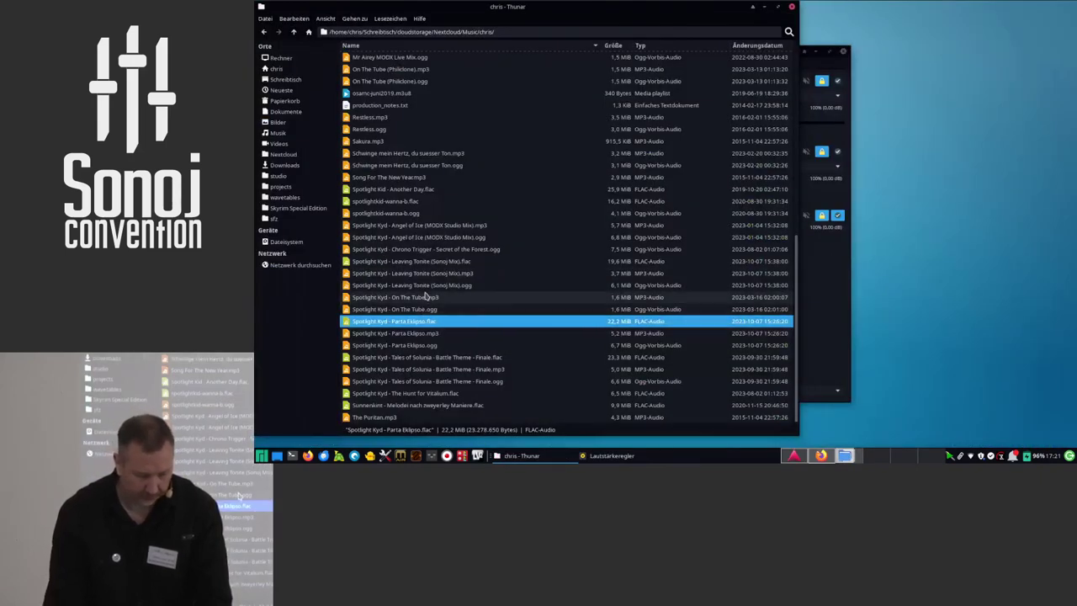
In the Thunar file manager, open "Spotlight Kyd - Leaving Tonite (Sonoj Mix).flac" with Audacious to play the finished mix.
click(438, 262)
right_click(447, 266)
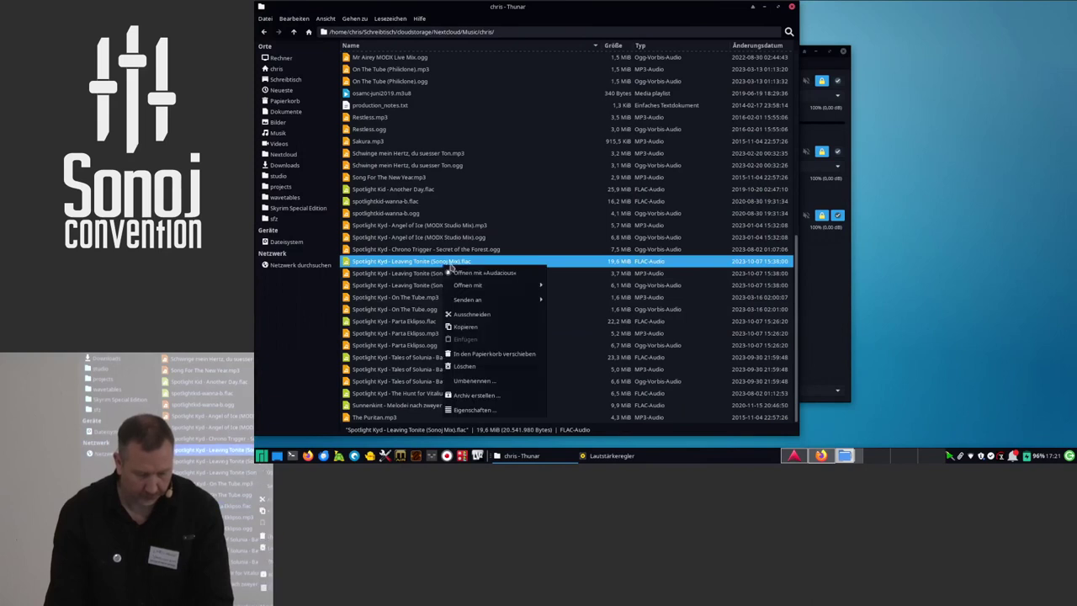
click(491, 274)
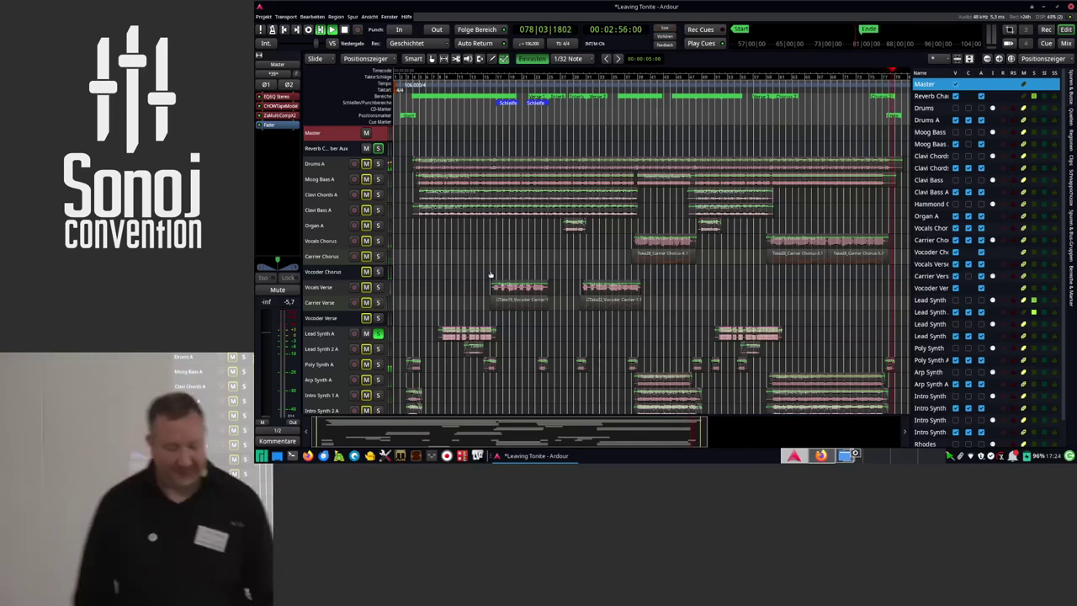
Switch from the Ardour session to the empty desktop workspace.
key(ctrl+alt+Right)
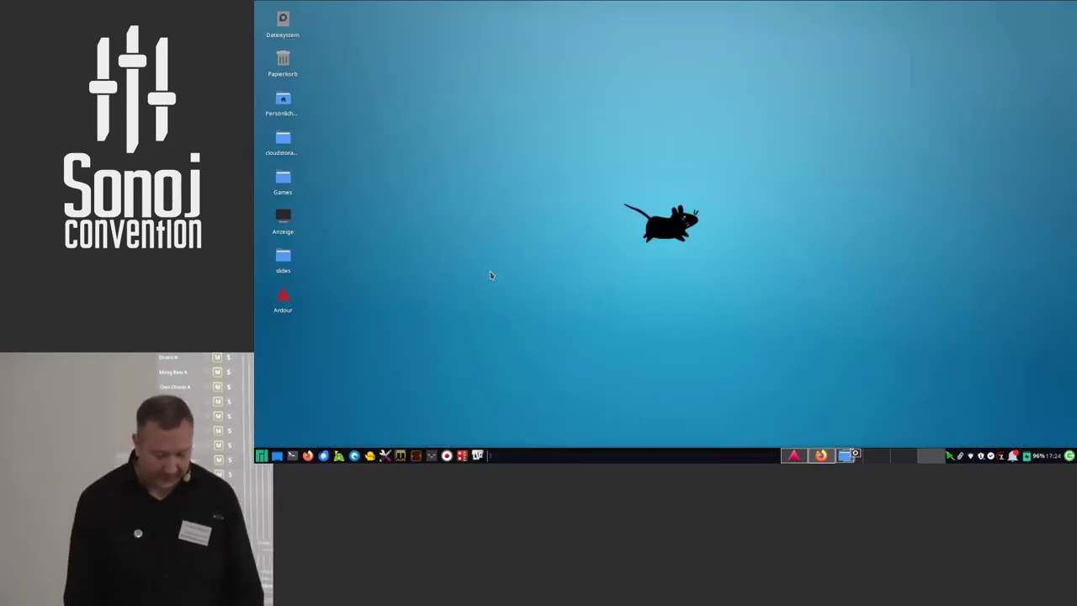